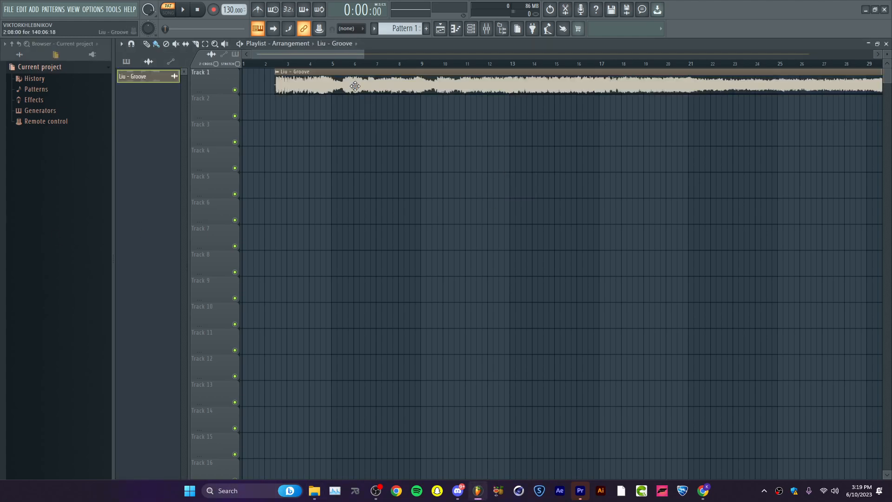
# Move the Liu - Groove clip to the start of Track 1 and audition successive parts of the song.
pyautogui.moveTo(377, 86); pyautogui.dragTo(293, 82)
pyautogui.press('space')
pyautogui.click(356, 64)
pyautogui.click(423, 65)
pyautogui.click(461, 65)
pyautogui.click(550, 65)
pyautogui.click(621, 65)
pyautogui.click(732, 65)
pyautogui.moveTo(303, 54); pyautogui.dragTo(378, 55)
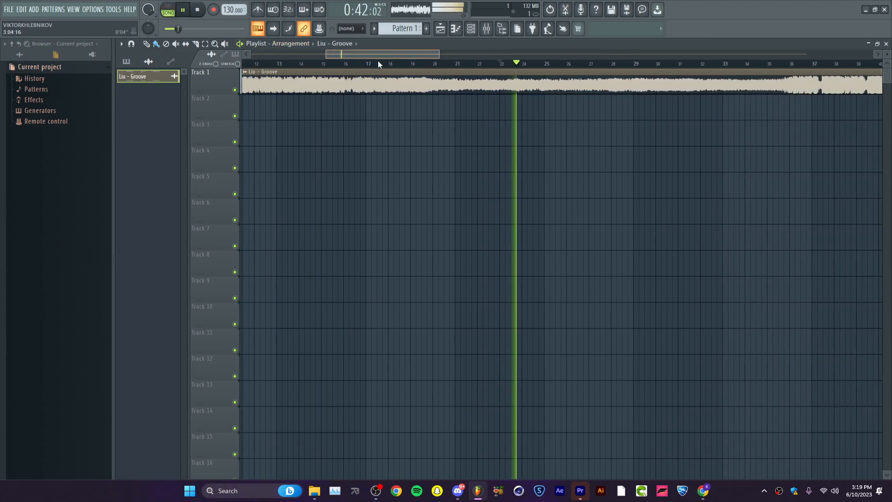
pyautogui.click(623, 64)
pyautogui.click(572, 64)
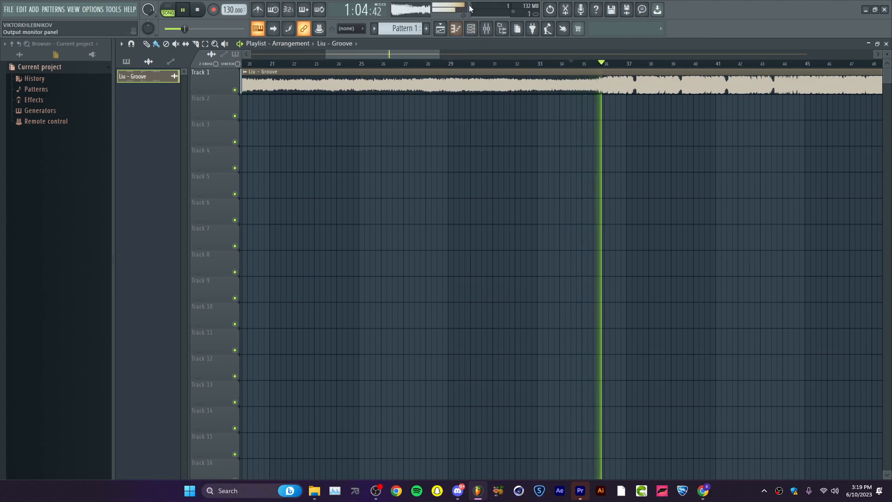
# Cut away the part of the clip before about 1:03 and move the remainder to the start of Track 1.
pyautogui.click(564, 67)
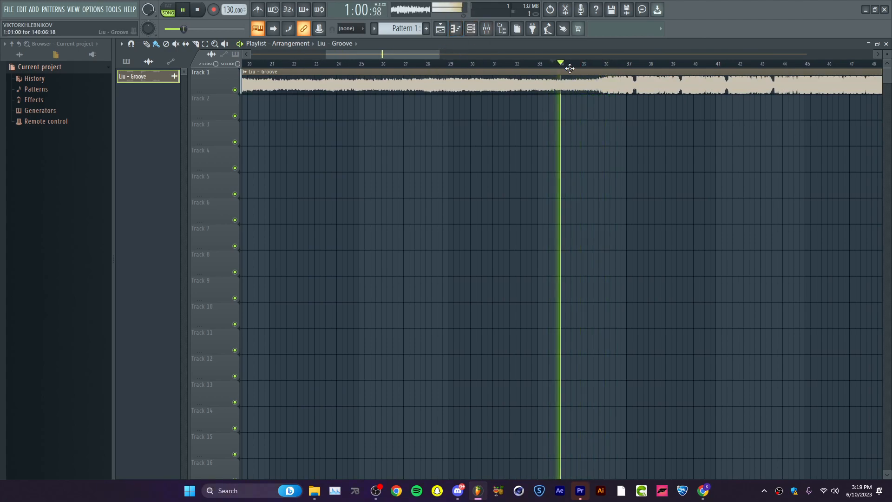
pyautogui.press('space')
pyautogui.click(587, 63)
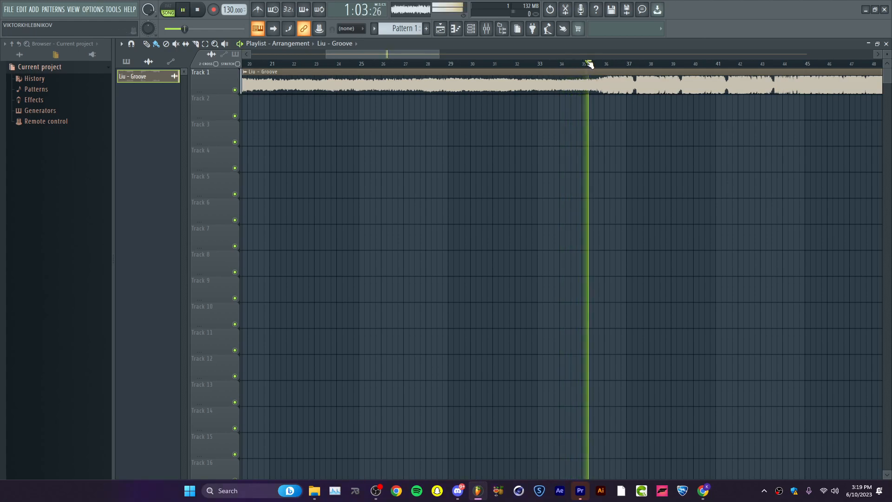
pyautogui.click(586, 63)
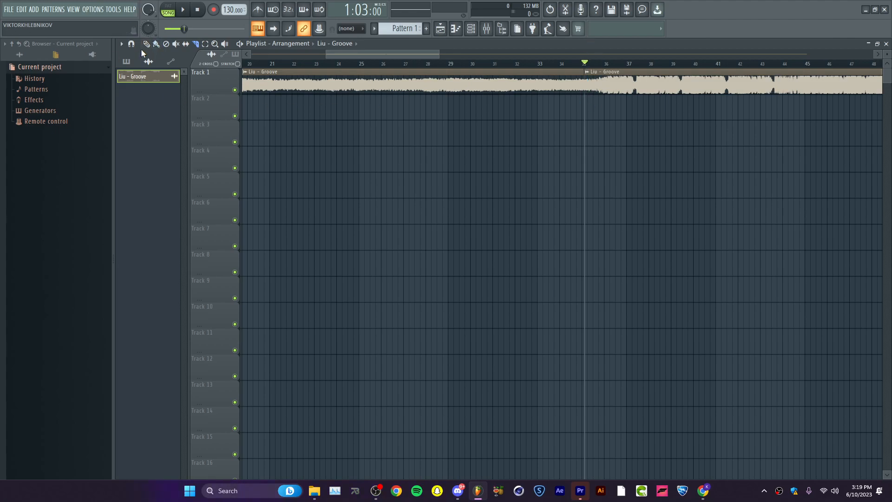
pyautogui.rightClick(359, 91)
pyautogui.moveTo(679, 86); pyautogui.dragTo(1, 93)
# Play the clip from its start and trim off everything after about 12 seconds.
pyautogui.moveTo(276, 63); pyautogui.dragTo(244, 64)
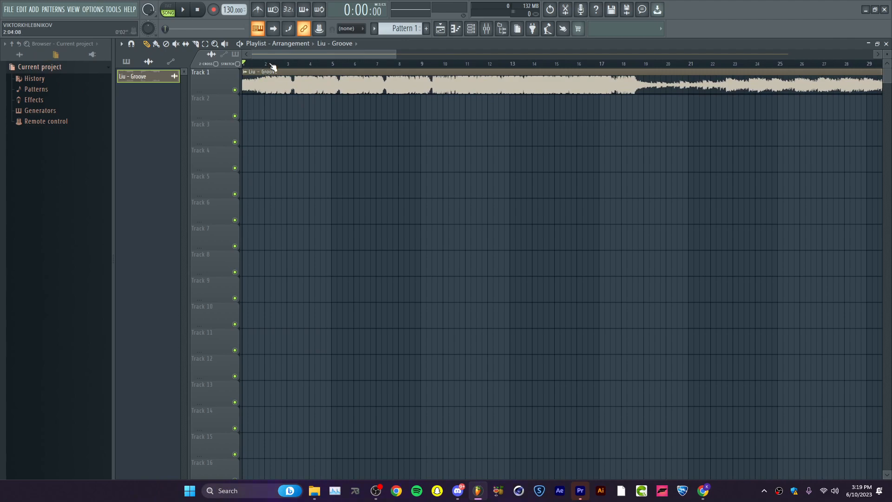
pyautogui.press('space')
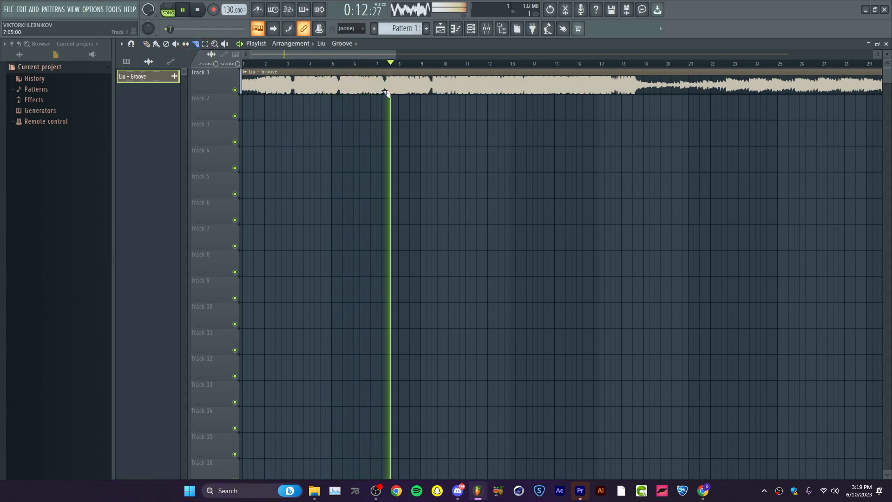
pyautogui.press('space')
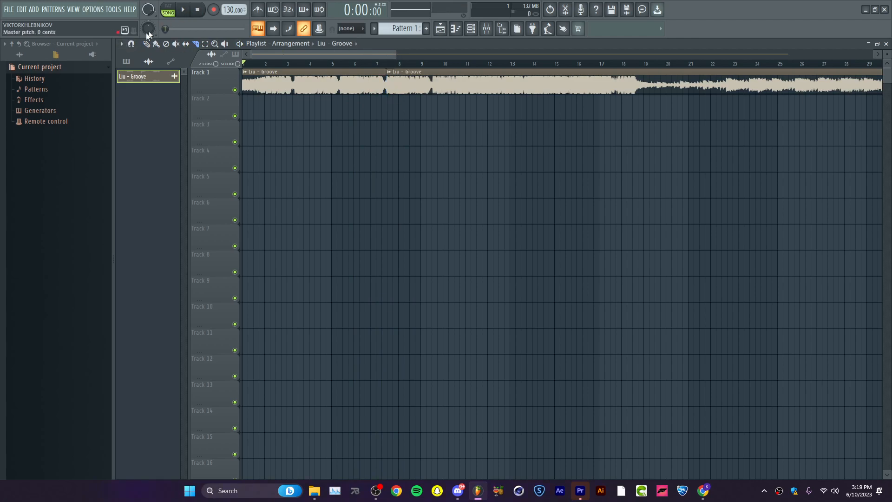
pyautogui.rightClick(474, 92)
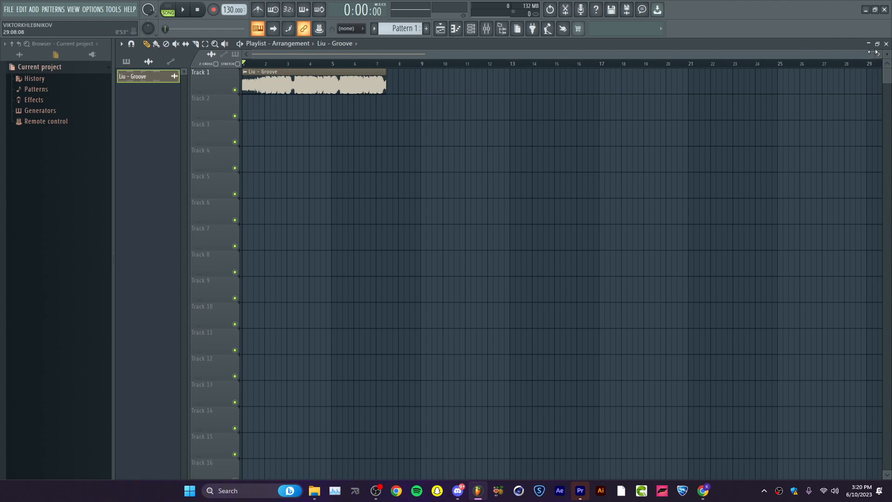
# Listen for the end of the phrase and trim off the part of the clip after about 0:08.
pyautogui.moveTo(871, 53); pyautogui.dragTo(428, 63)
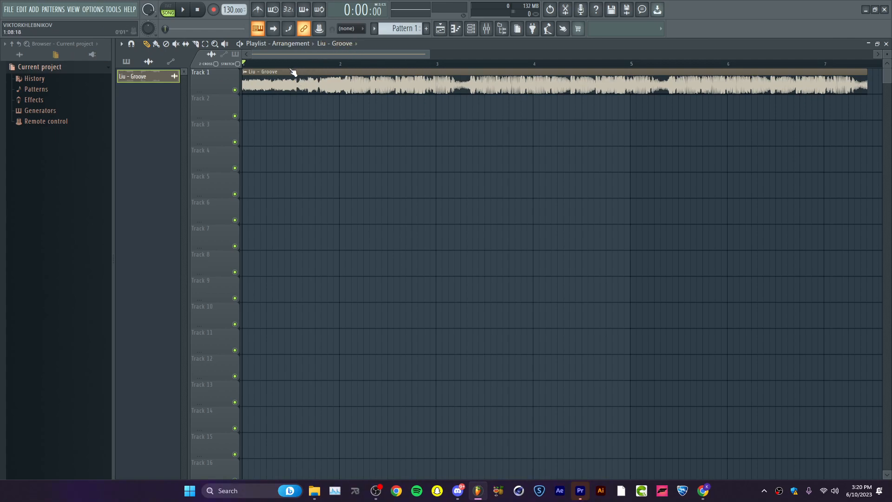
pyautogui.press('space')
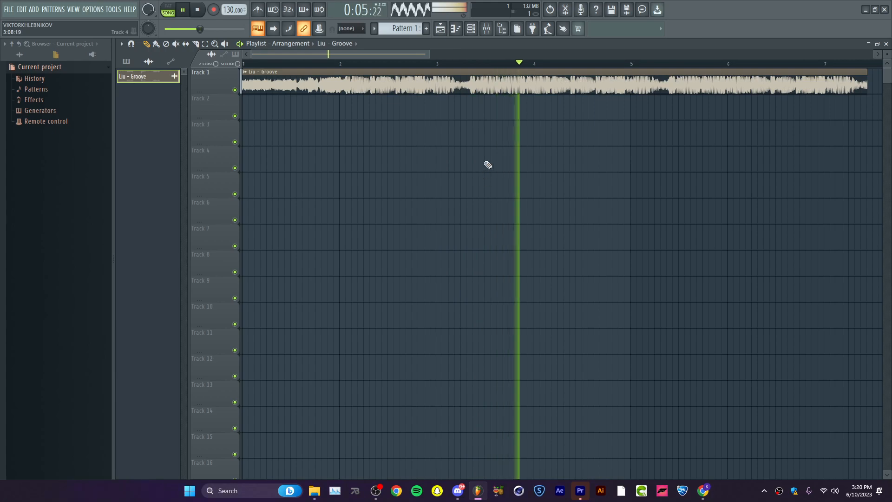
pyautogui.click(553, 66)
pyautogui.press('space')
pyautogui.press('space')
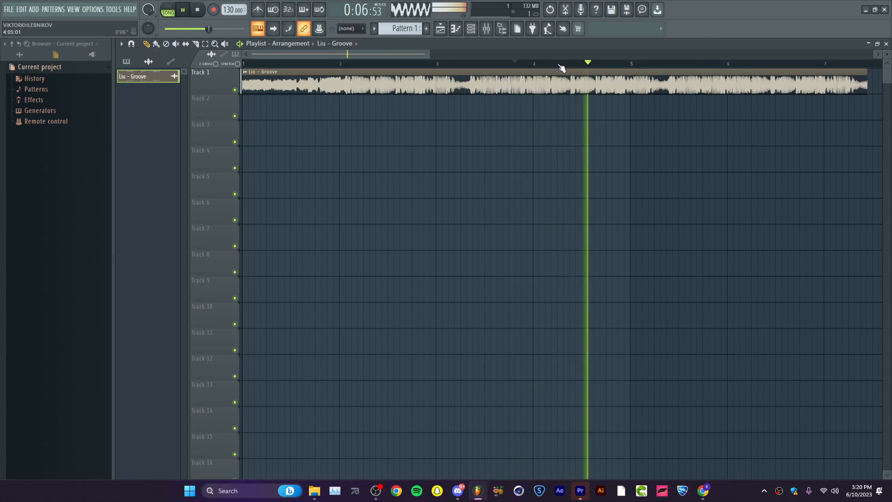
pyautogui.click(667, 64)
pyautogui.press('space')
pyautogui.click(662, 62)
pyautogui.click(668, 63)
pyautogui.moveTo(670, 67); pyautogui.dragTo(659, 65)
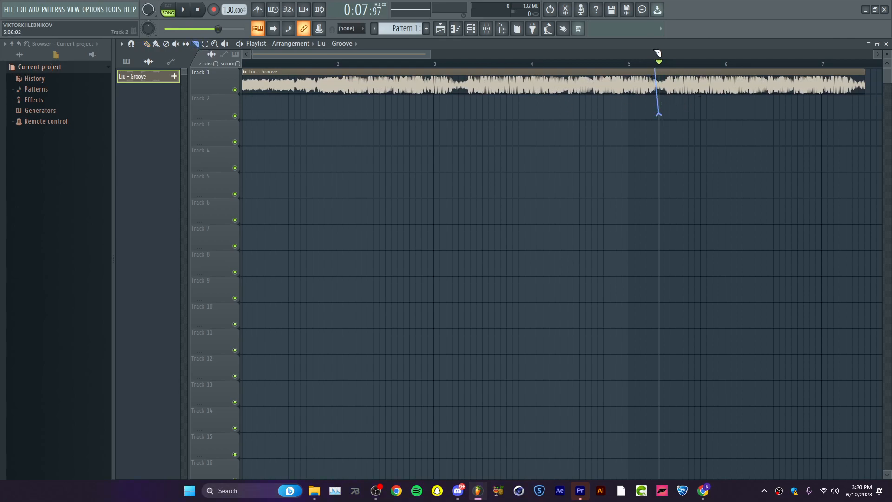
pyautogui.rightClick(683, 74)
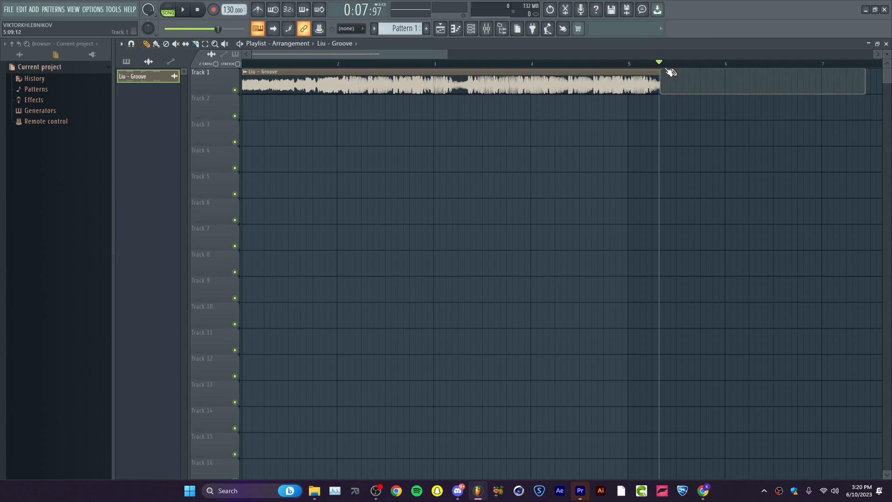
# Create an automation clip for the Liu - Groove channel's volume.
pyautogui.moveTo(446, 54); pyautogui.dragTo(381, 54)
pyautogui.click(423, 64)
pyautogui.moveTo(203, 29); pyautogui.dragTo(93, 32)
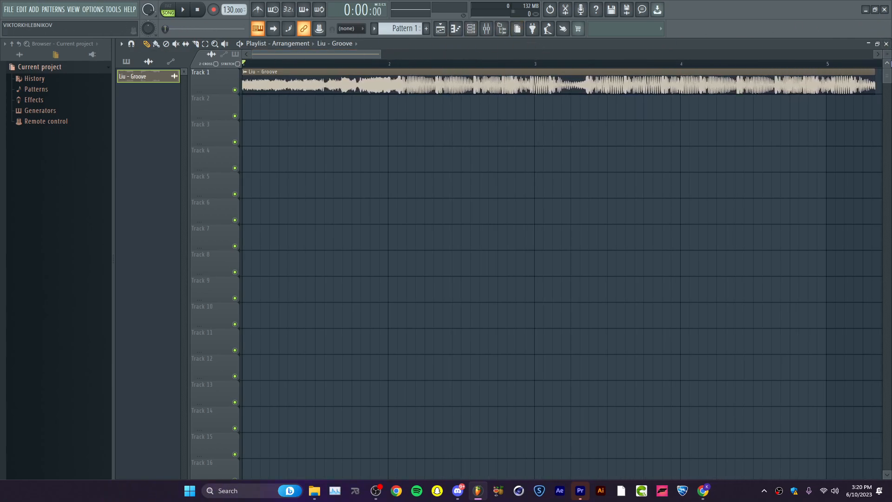
pyautogui.moveTo(888, 51); pyautogui.dragTo(887, 54)
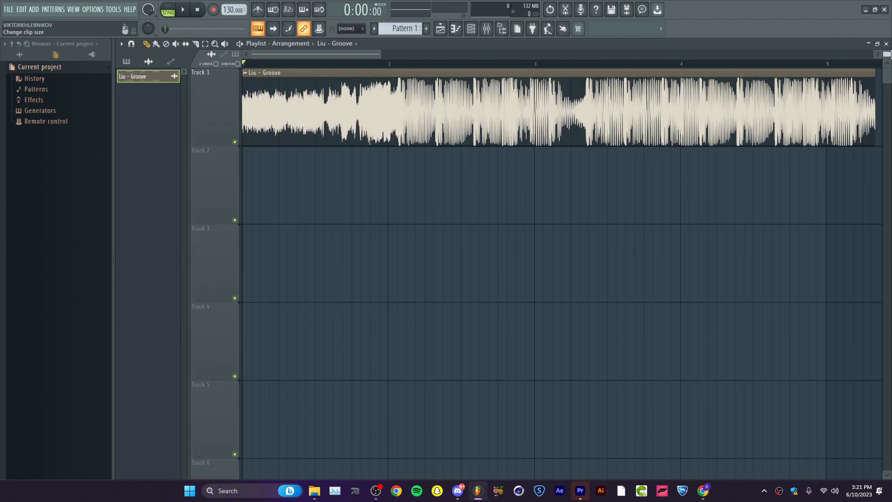
pyautogui.doubleClick(312, 103)
pyautogui.moveTo(390, 163); pyautogui.dragTo(388, 158)
pyautogui.hotkey('ctrl', 'z')
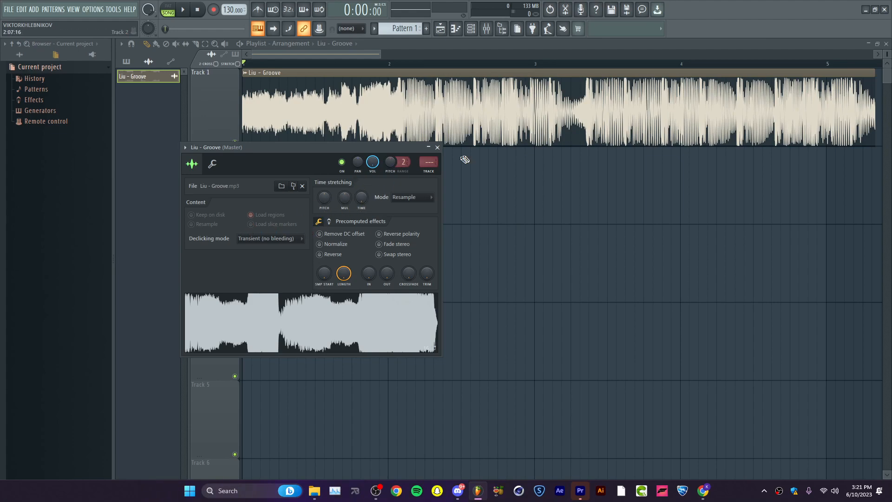
pyautogui.rightClick(377, 163)
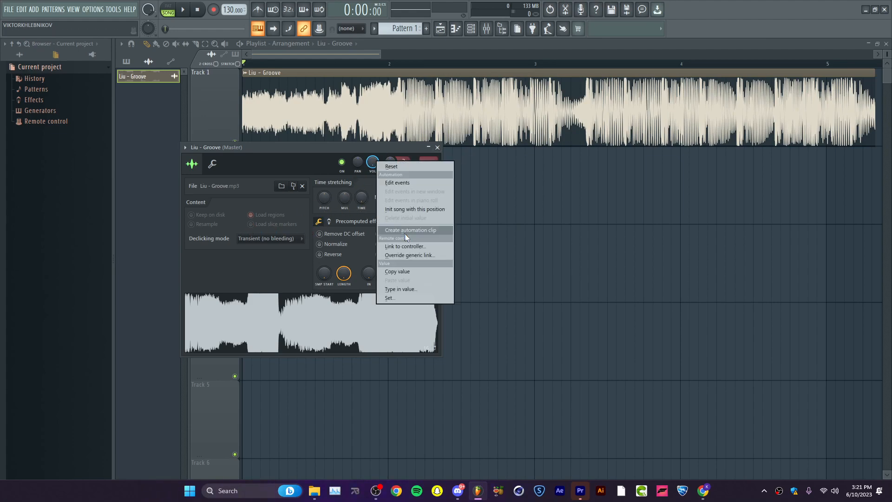
pyautogui.click(408, 230)
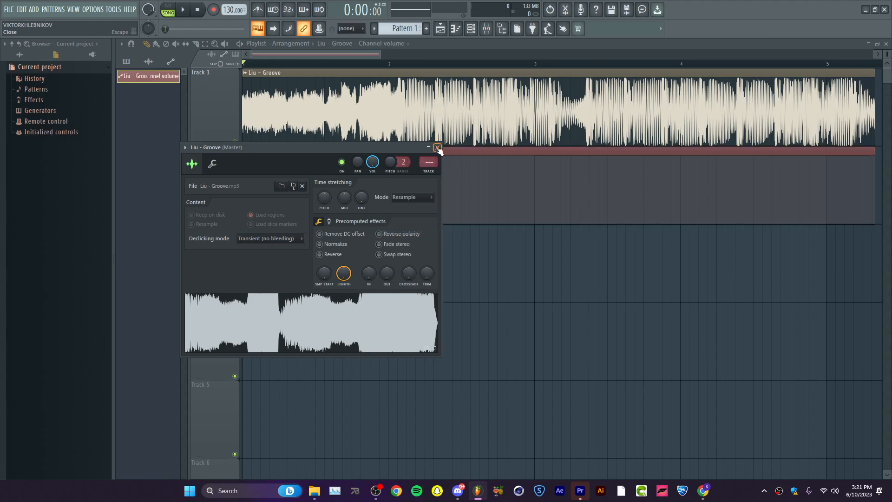
pyautogui.click(437, 147)
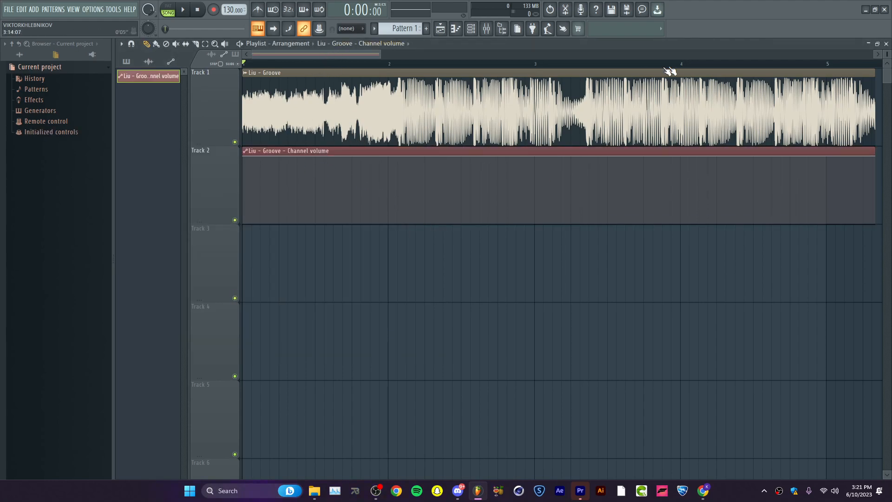
# Review the automation options of the Liu - Groove channel's volume control.
pyautogui.click(348, 123)
pyautogui.doubleClick(349, 123)
pyautogui.rightClick(373, 163)
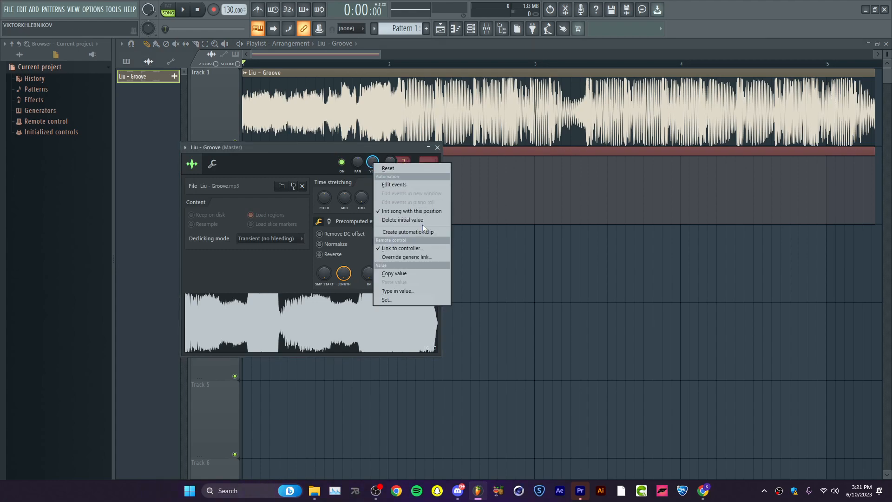
pyautogui.click(437, 147)
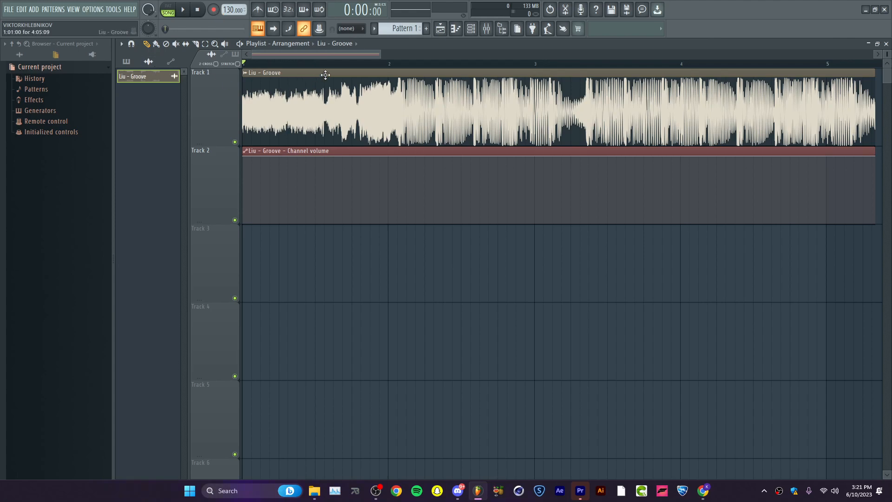
# Shape a curved fade-in on the volume automation, rising from zero at the start to full volume at about 0:01.96.
pyautogui.press('space')
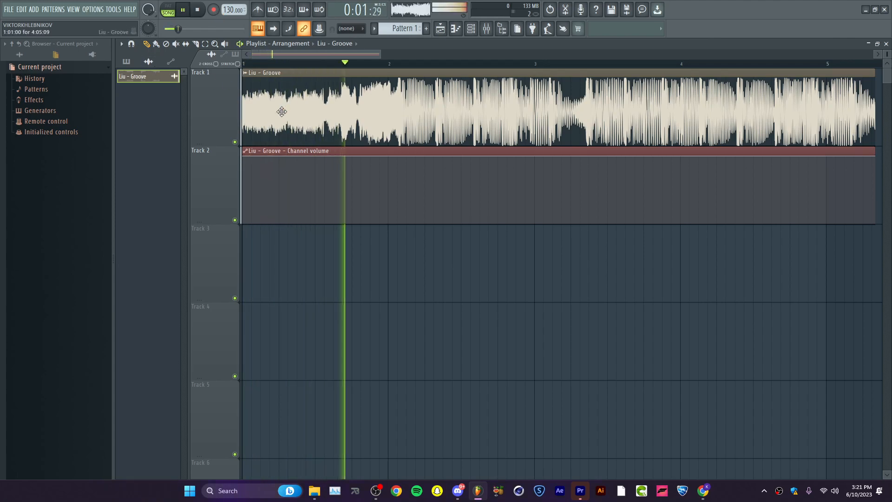
pyautogui.press('space')
pyautogui.moveTo(397, 64); pyautogui.dragTo(398, 66)
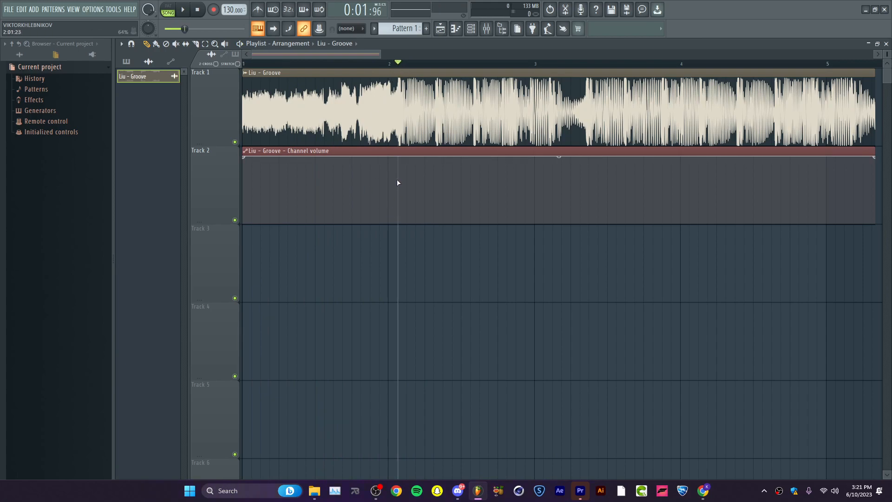
pyautogui.moveTo(398, 183); pyautogui.dragTo(398, 155)
pyautogui.moveTo(242, 164); pyautogui.dragTo(186, 347)
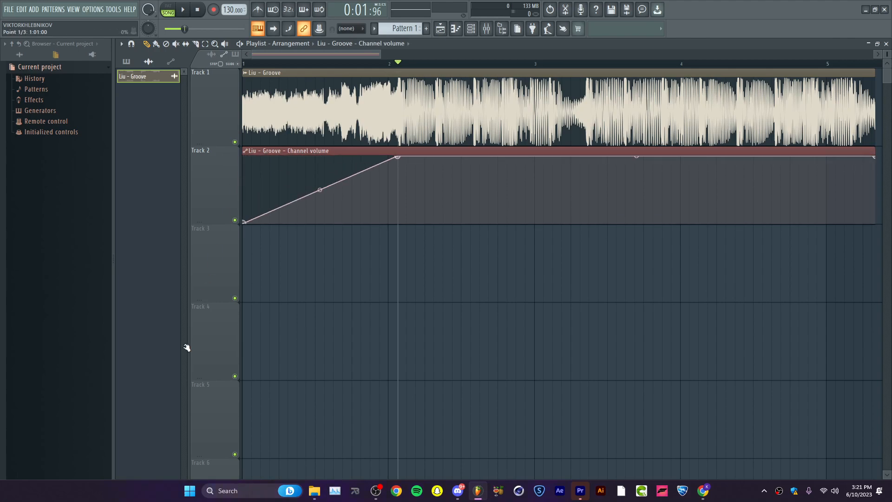
pyautogui.moveTo(320, 191); pyautogui.dragTo(319, 219)
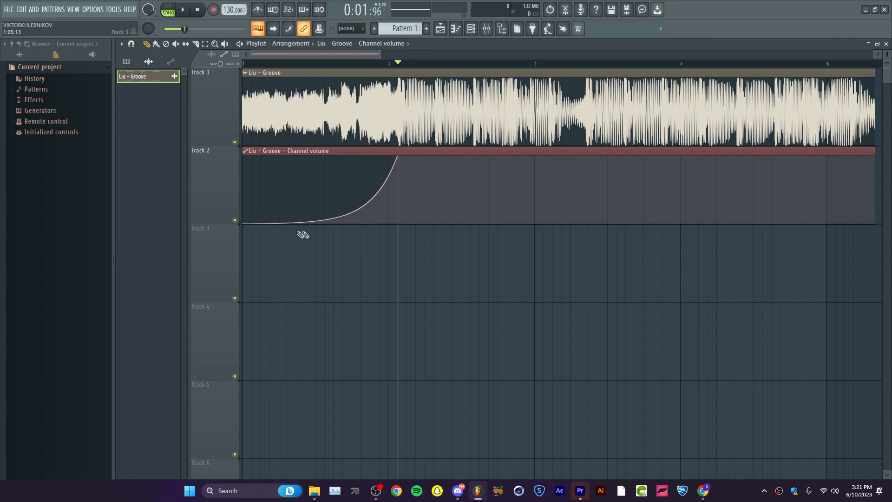
# Shape a curved fade-out on the volume automation from full volume at about 0:05.77 to zero at the end and preview it.
pyautogui.press('space')
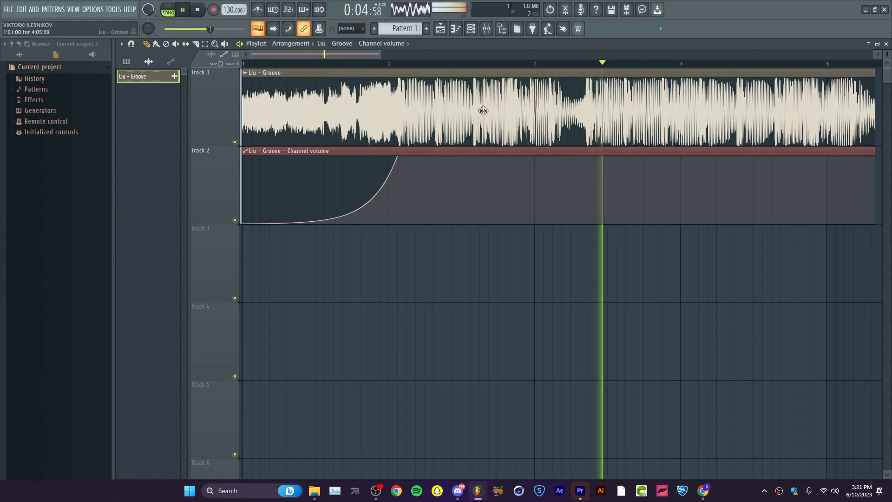
pyautogui.click(700, 65)
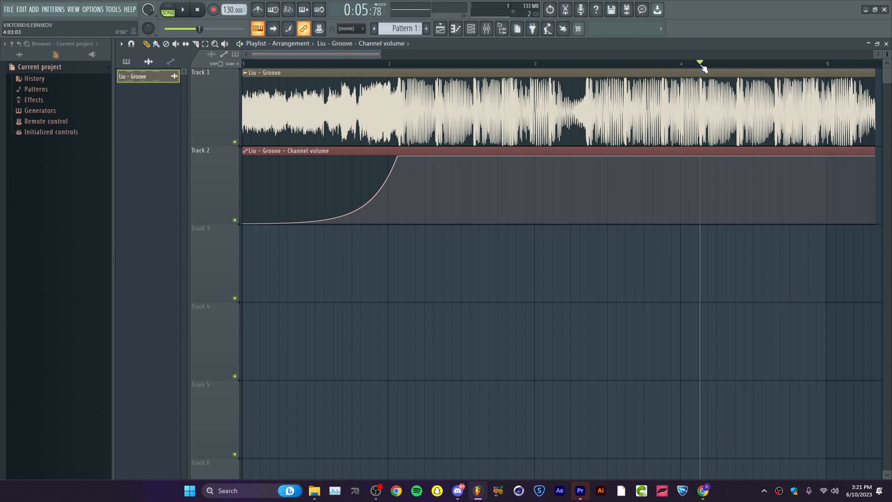
pyautogui.click(700, 157)
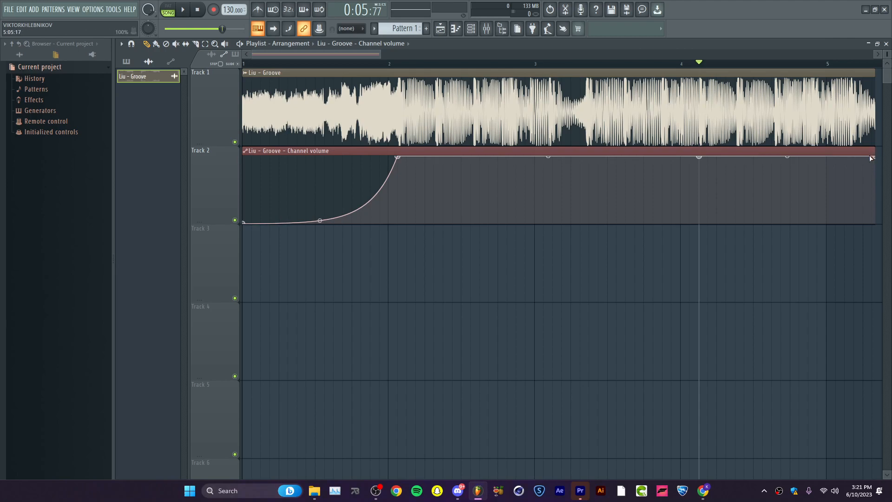
pyautogui.moveTo(876, 158); pyautogui.dragTo(872, 243)
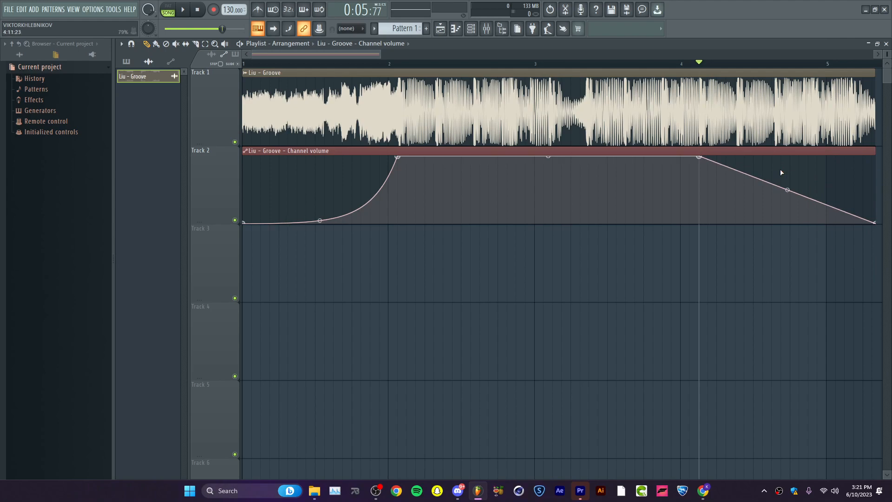
pyautogui.moveTo(787, 191); pyautogui.dragTo(788, 223)
pyautogui.press('space')
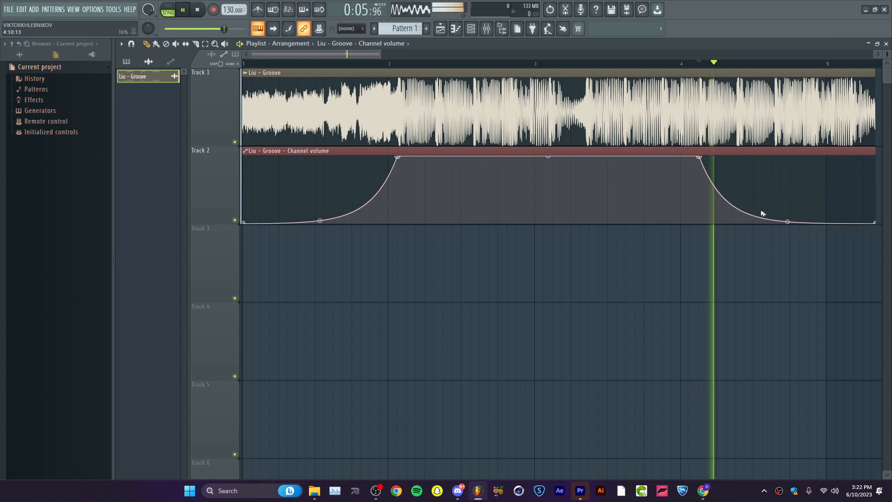
pyautogui.press('space')
# Load Fruity parametric EQ 2 into slot 1 of the Master mixer track.
pyautogui.click(494, 31)
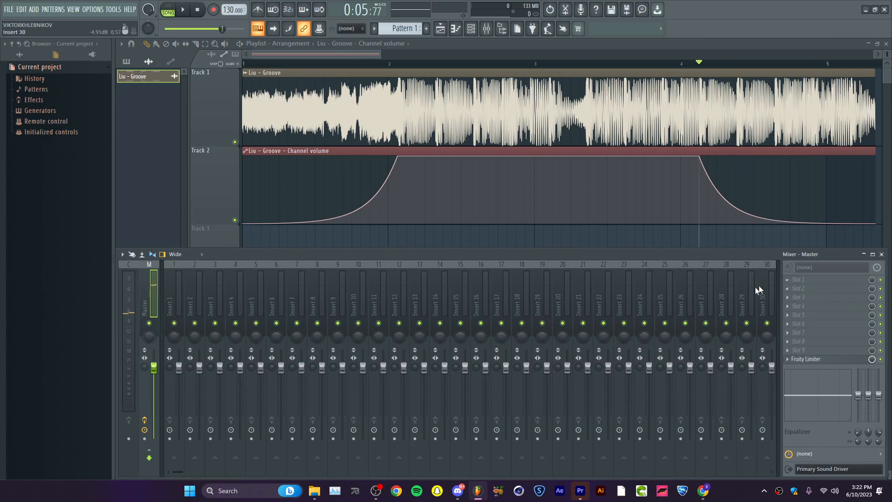
pyautogui.click(822, 280)
pyautogui.click(775, 272)
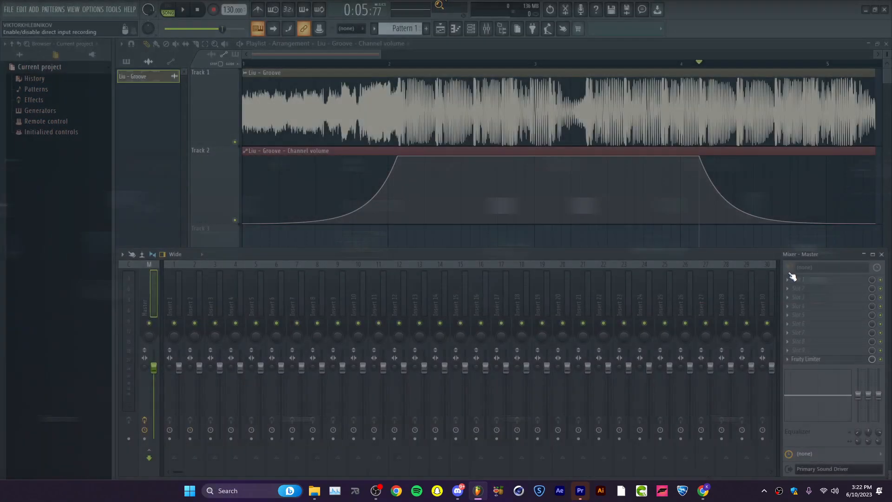
pyautogui.click(810, 281)
pyautogui.moveTo(465, 417)
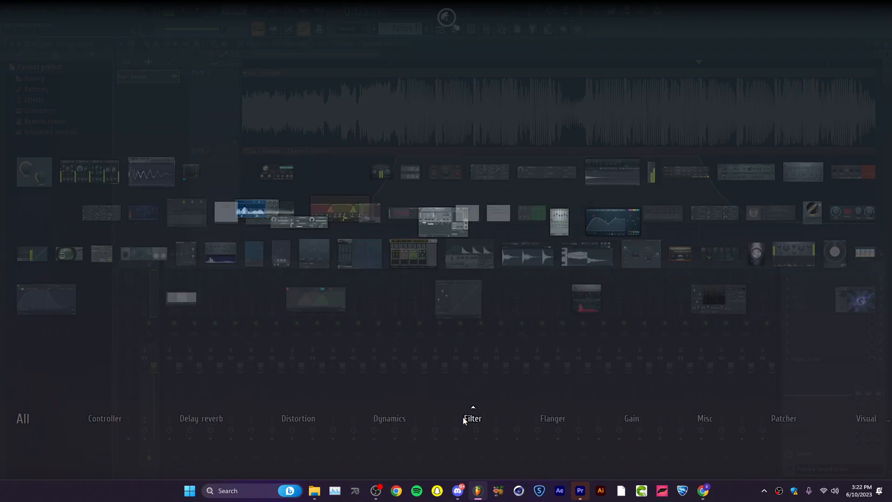
pyautogui.moveTo(608, 234); pyautogui.dragTo(822, 280)
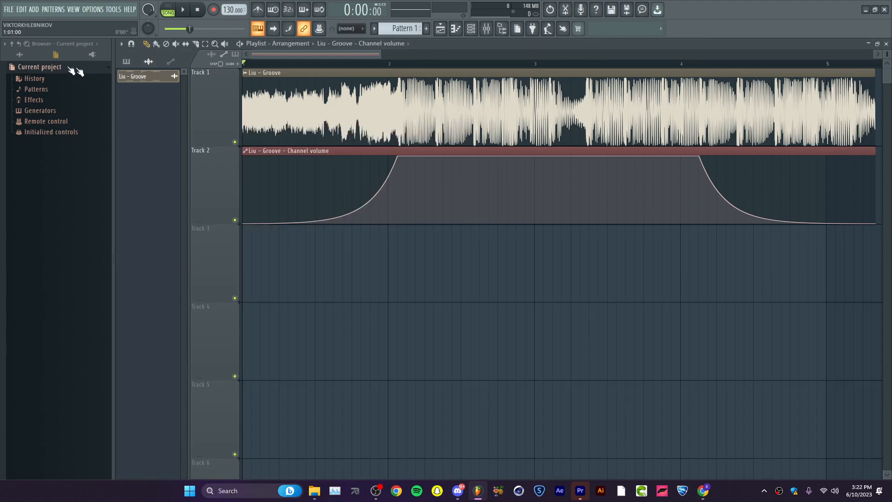
# Preview the equalized clip and slightly lower the low-frequency boost in Fruity parametric EQ 2.
pyautogui.press('space')
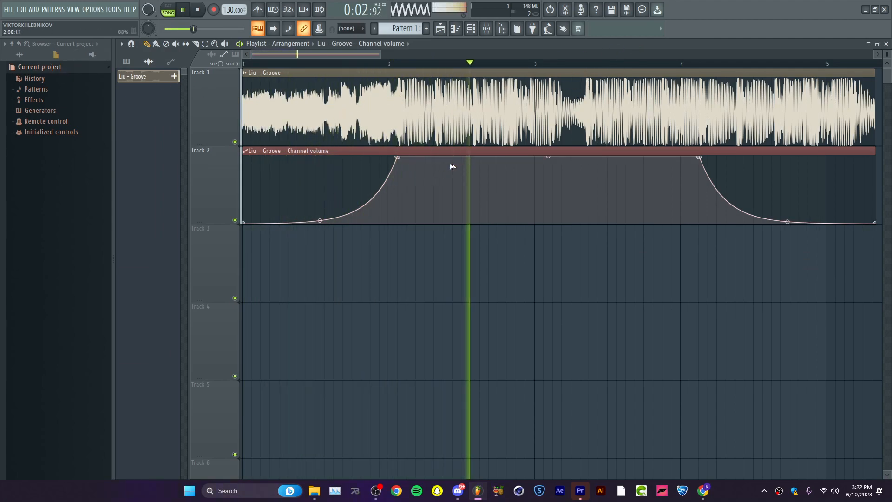
pyautogui.press('space')
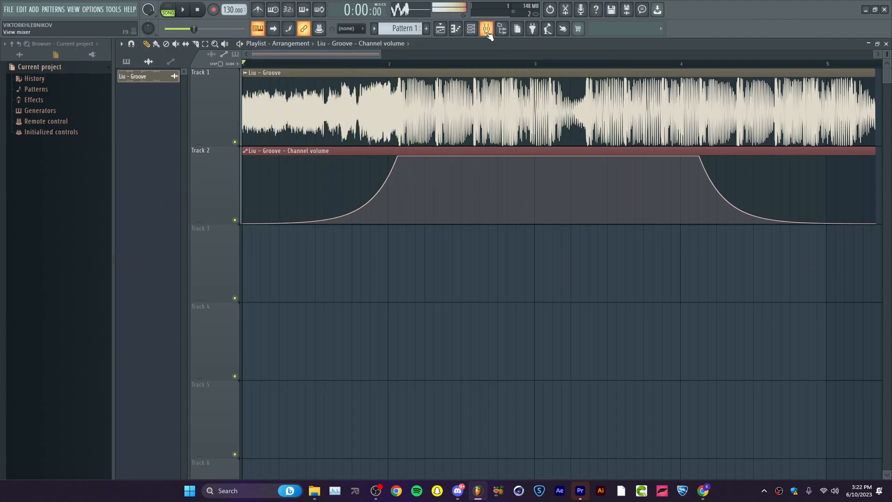
pyautogui.press('F9')
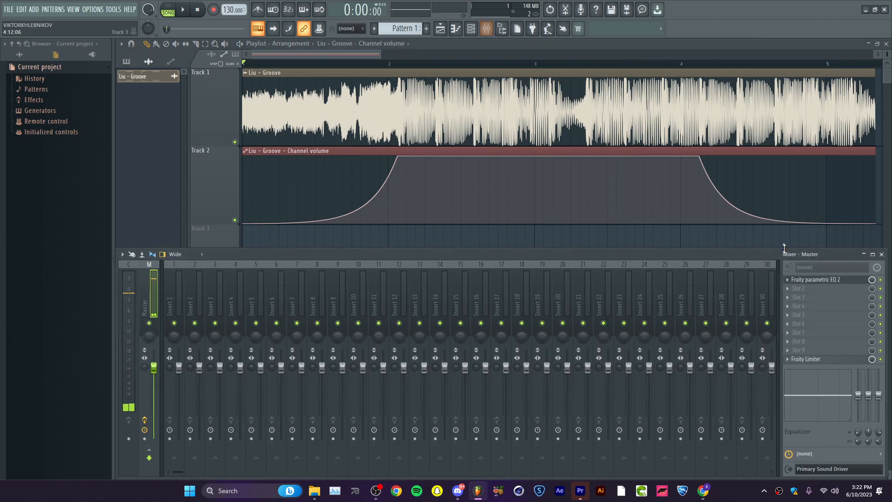
pyautogui.click(838, 284)
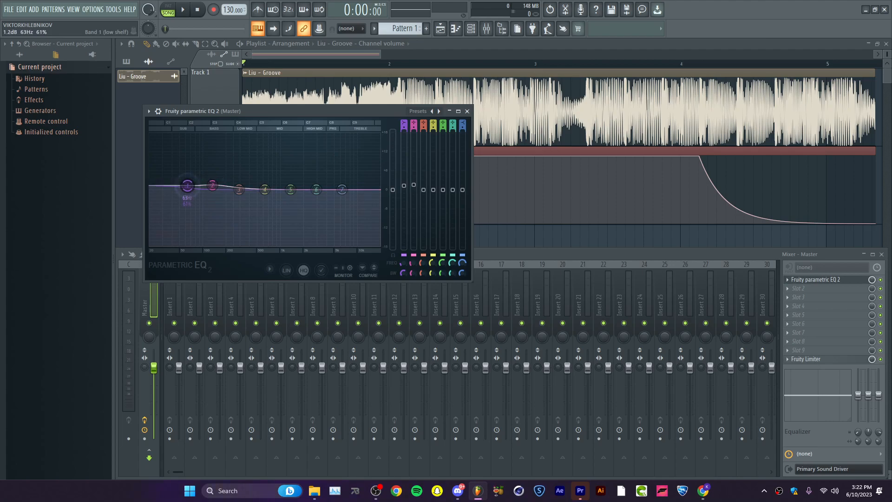
pyautogui.click(468, 111)
pyautogui.click(487, 30)
pyautogui.click(487, 30)
pyautogui.click(488, 29)
pyautogui.click(487, 30)
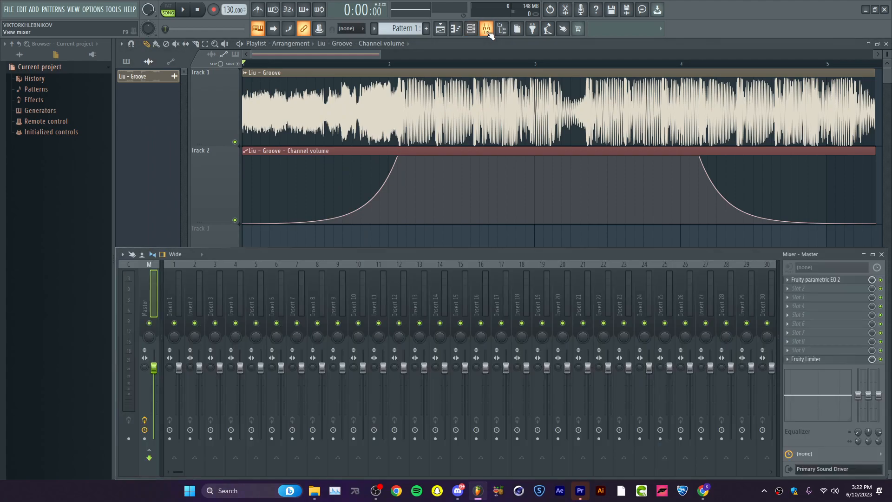
# Load Fruity Reeverb 2 into slot 2 of the Master track, set its room size to 100, and slightly raise the wet level.
pyautogui.click(813, 290)
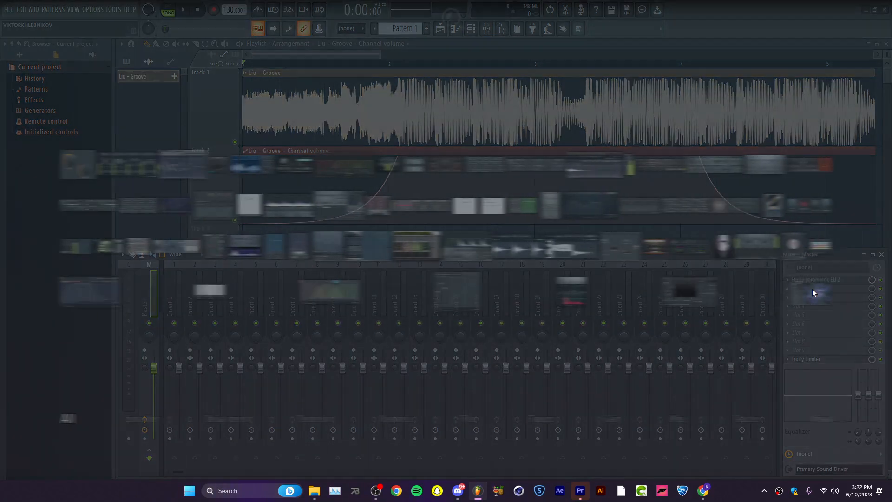
pyautogui.moveTo(194, 415)
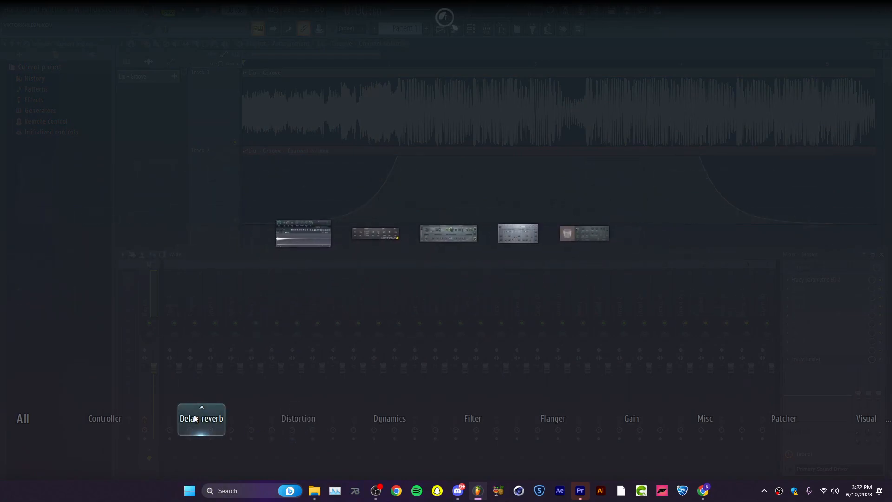
pyautogui.click(588, 231)
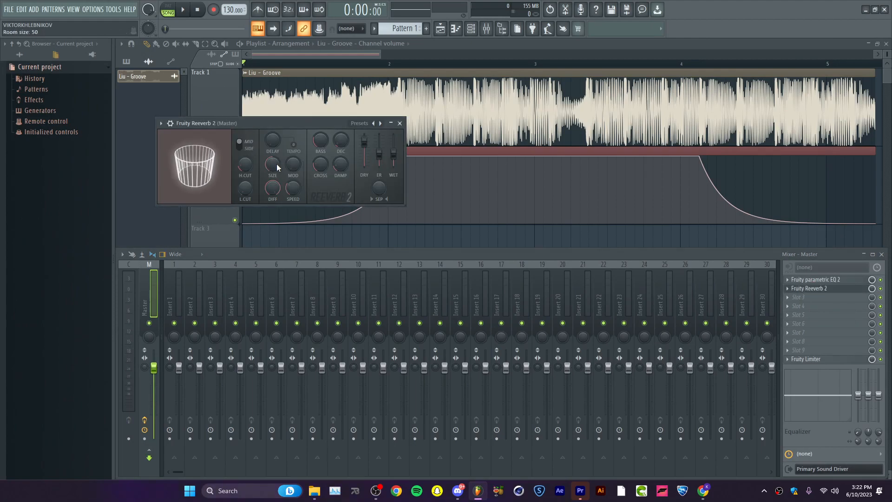
pyautogui.moveTo(275, 162); pyautogui.dragTo(275, 132)
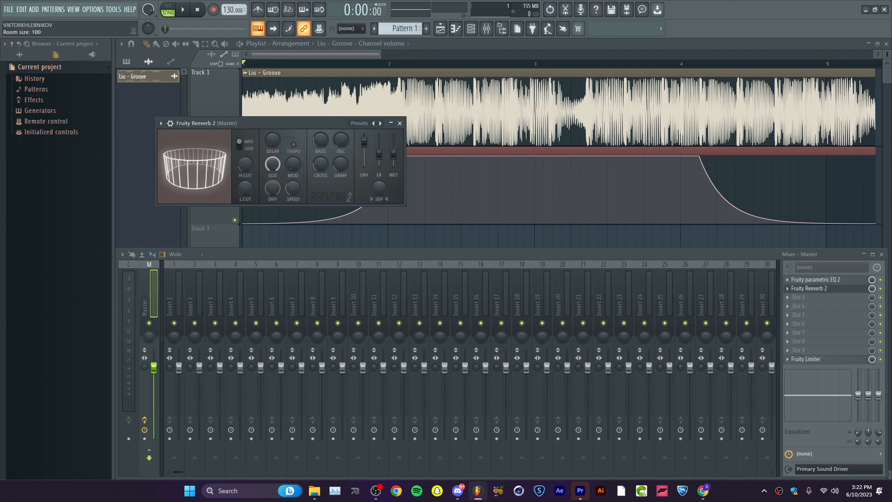
pyautogui.moveTo(394, 154); pyautogui.dragTo(395, 147)
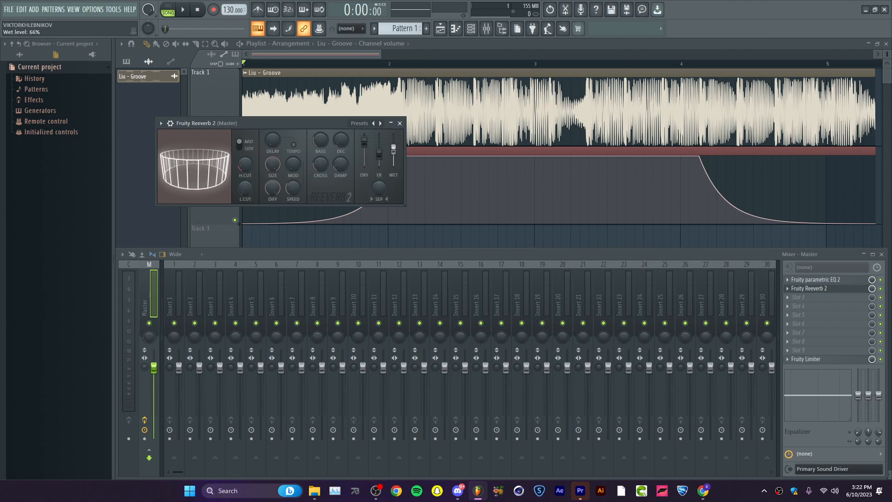
# Preview the clip with the reverb and inspect its frequency spectrum in Fruity parametric EQ 2.
pyautogui.click(336, 67)
pyautogui.press('space')
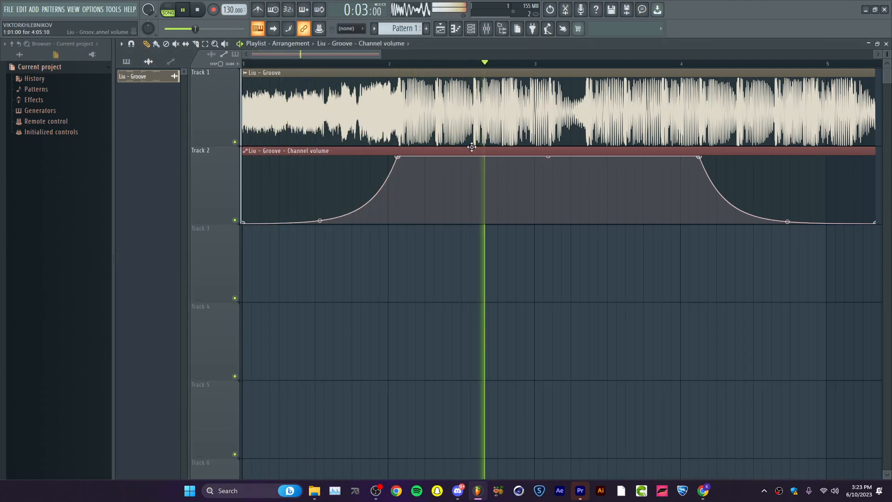
pyautogui.press('F9')
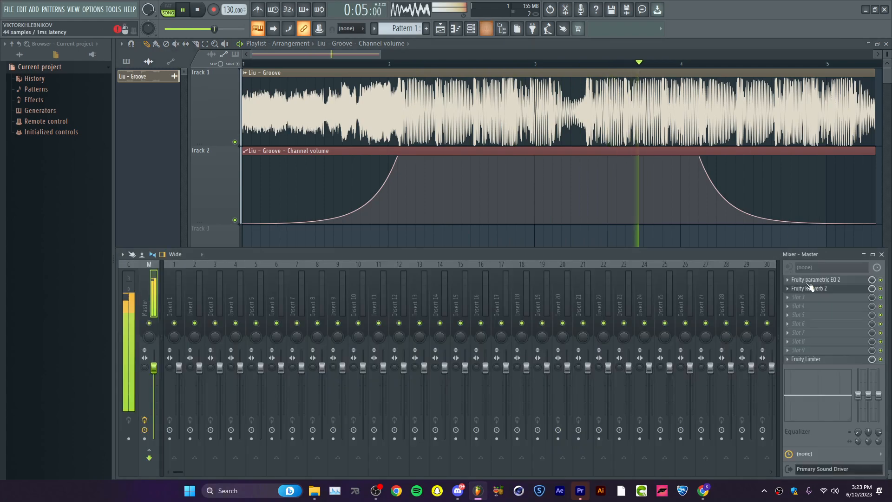
pyautogui.click(818, 280)
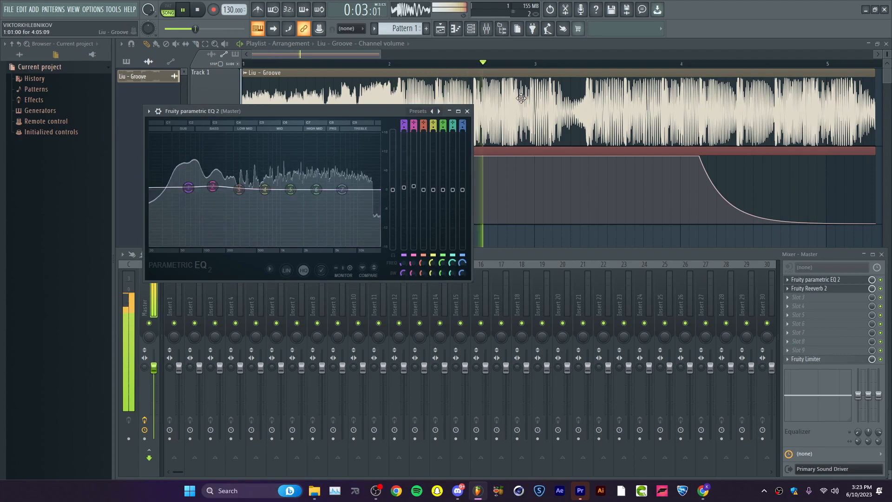
pyautogui.click(467, 111)
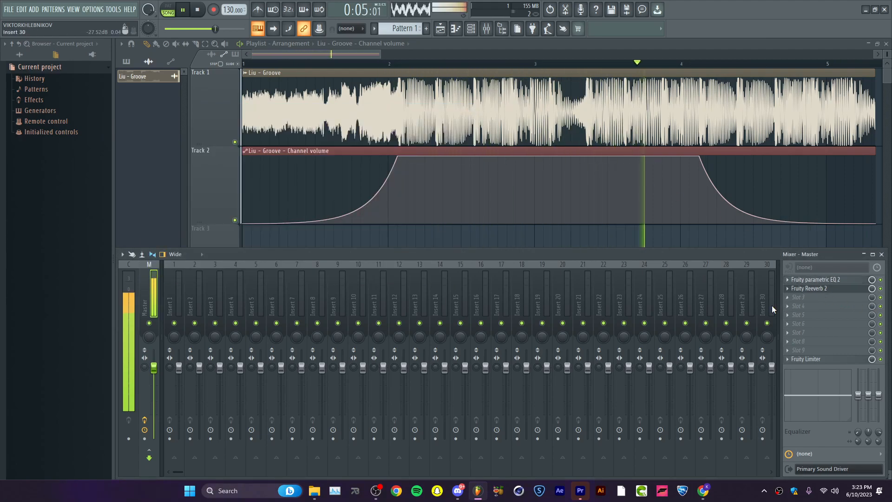
pyautogui.press('space')
pyautogui.click(816, 280)
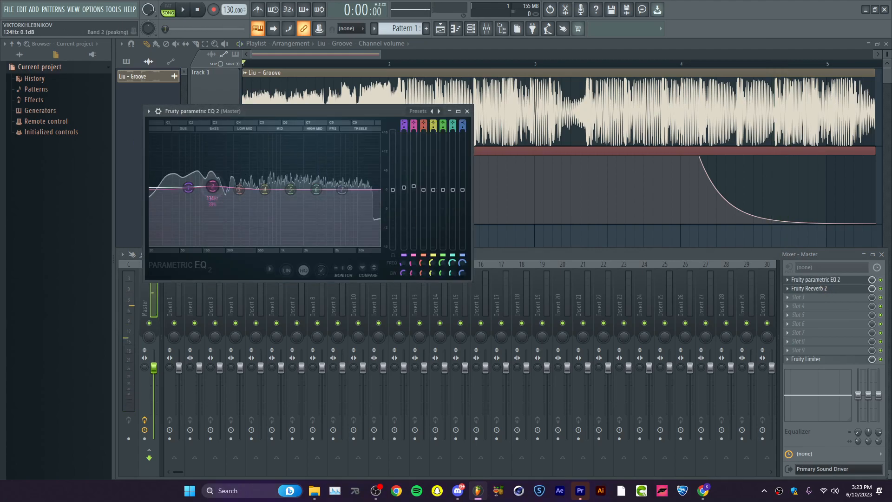
pyautogui.click(467, 111)
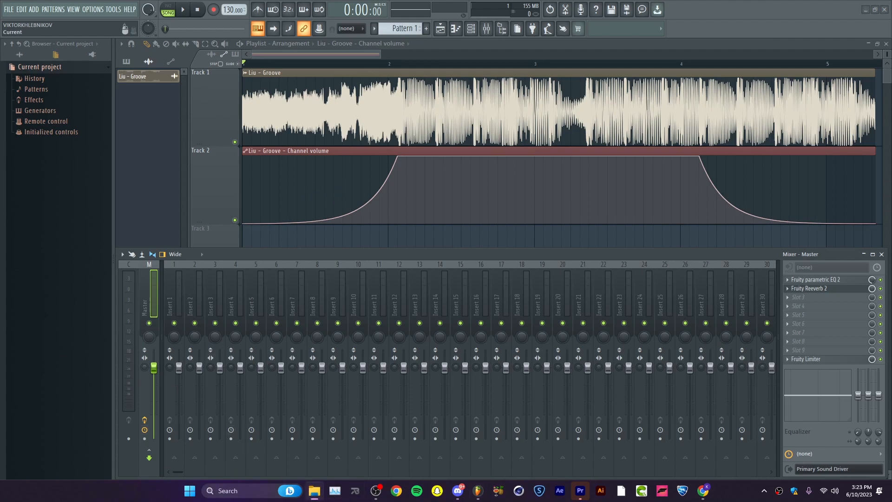
pyautogui.moveTo(0, 116); pyautogui.dragTo(649, 269)
pyautogui.moveTo(349, 362); pyautogui.dragTo(411, 365)
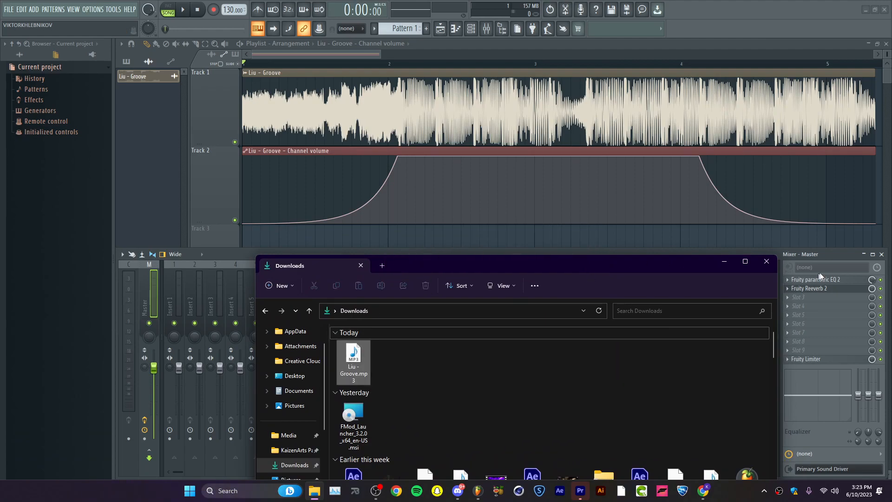
pyautogui.click(724, 261)
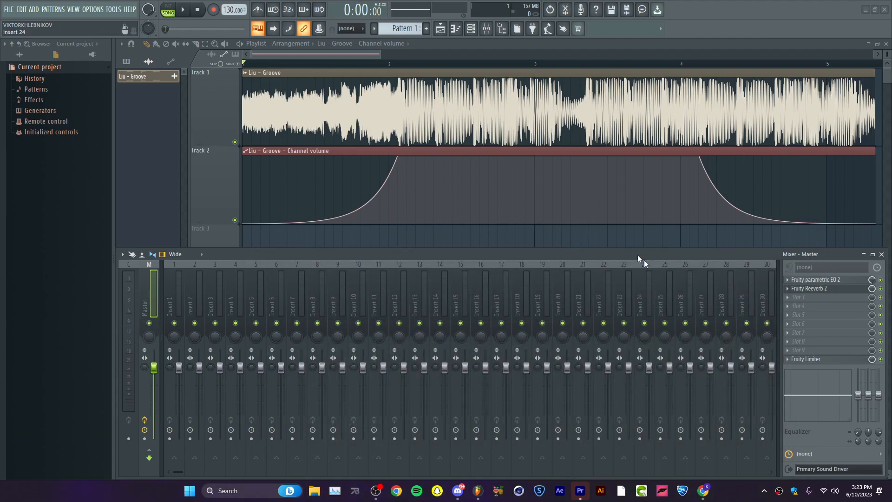
# Select the Liu - Groove channel and route it to the Insert 1 mixer track.
pyautogui.press('F9')
pyautogui.doubleClick(379, 120)
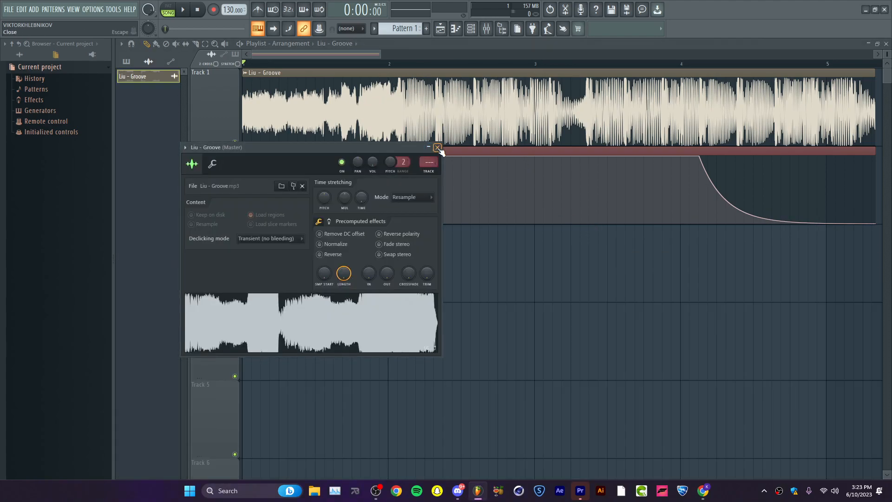
pyautogui.press('Escape')
pyautogui.click(483, 33)
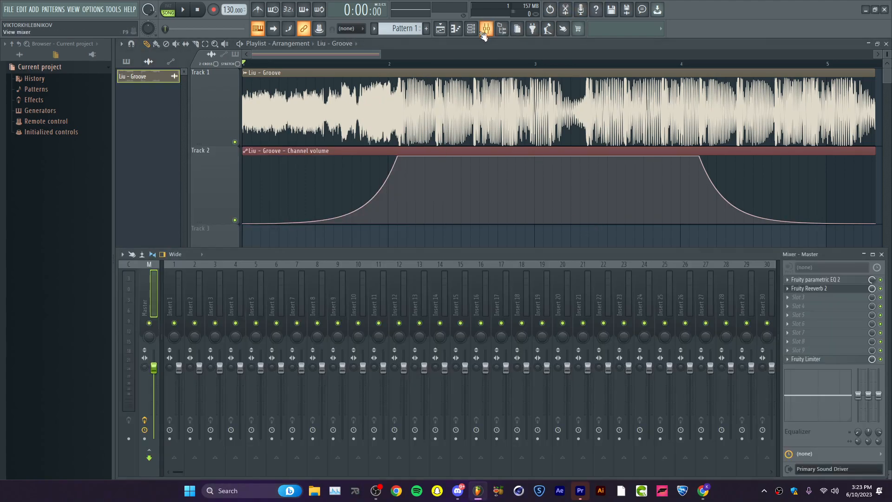
pyautogui.rightClick(173, 306)
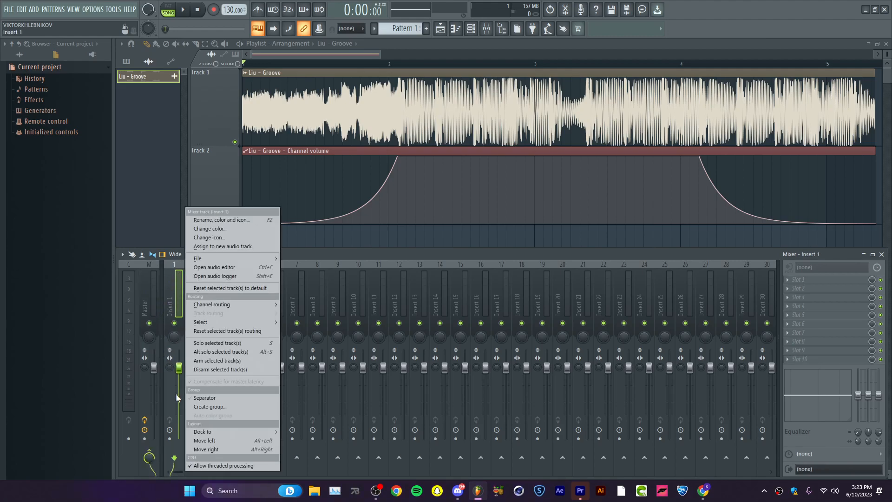
pyautogui.moveTo(229, 304)
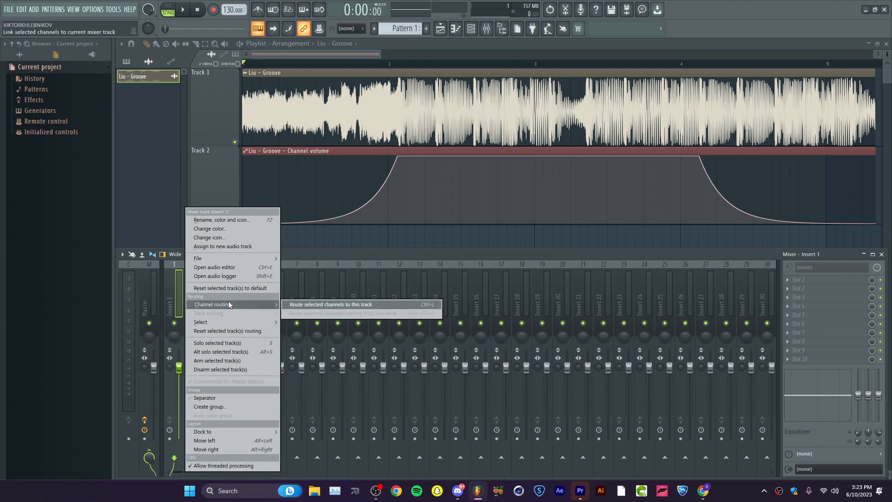
pyautogui.click(307, 304)
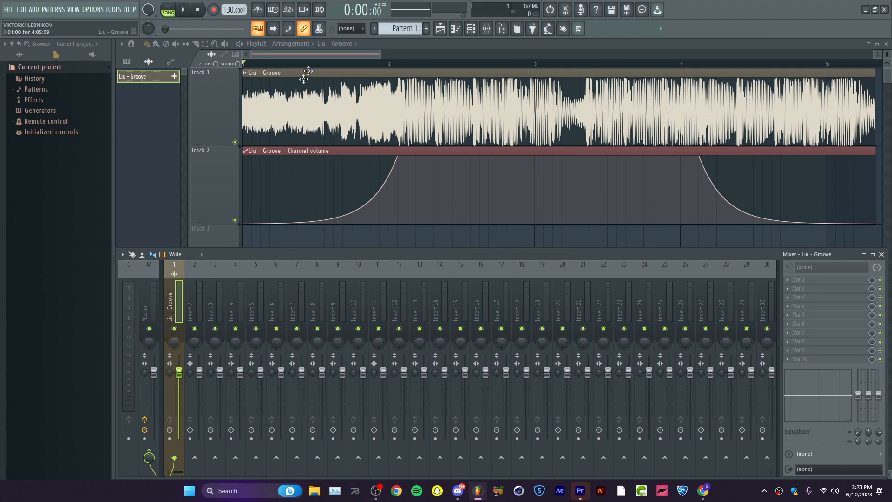
# Load Fruity Love Philter into slot 1 of the Liu - Groove mixer track.
pyautogui.click(144, 318)
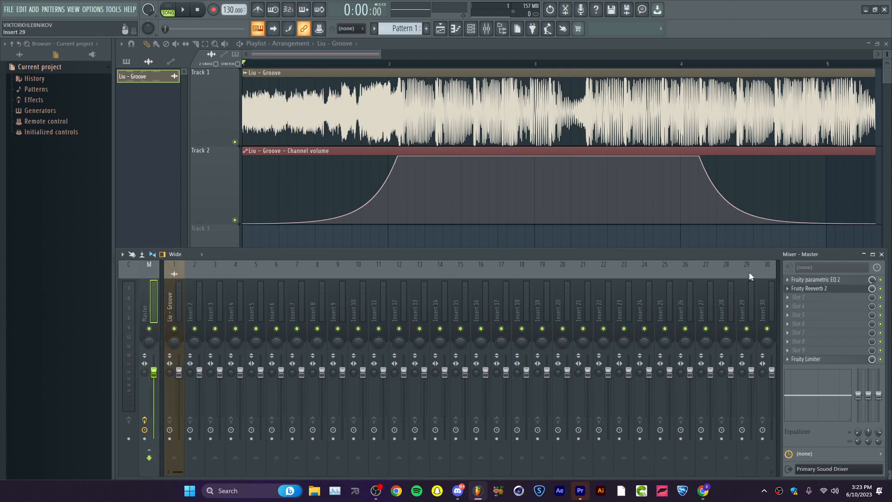
pyautogui.click(172, 310)
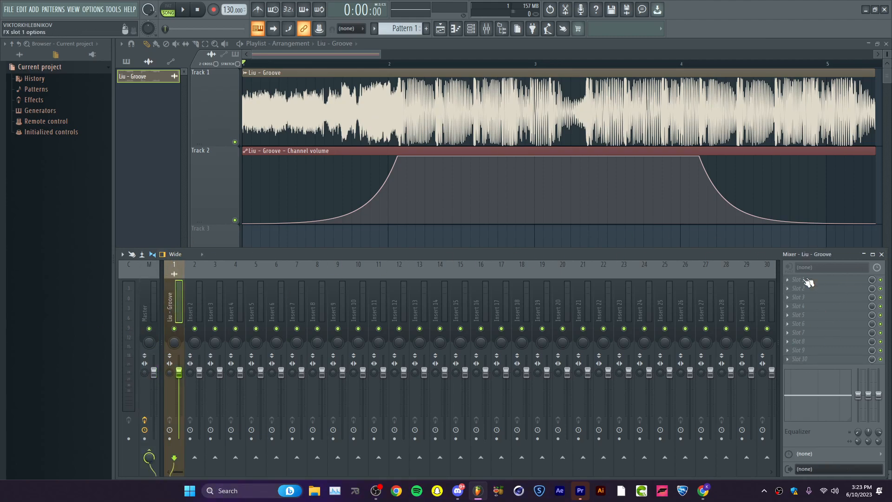
pyautogui.click(833, 279)
pyautogui.moveTo(473, 418)
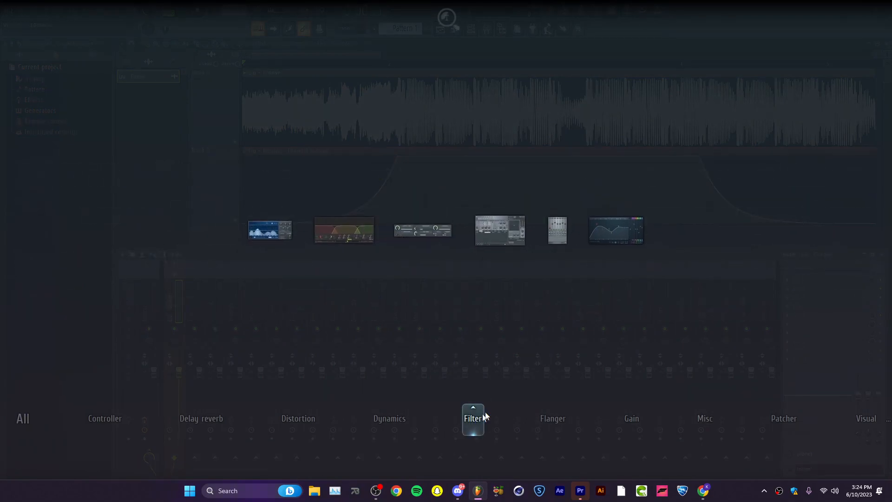
pyautogui.moveTo(498, 235); pyautogui.dragTo(816, 280)
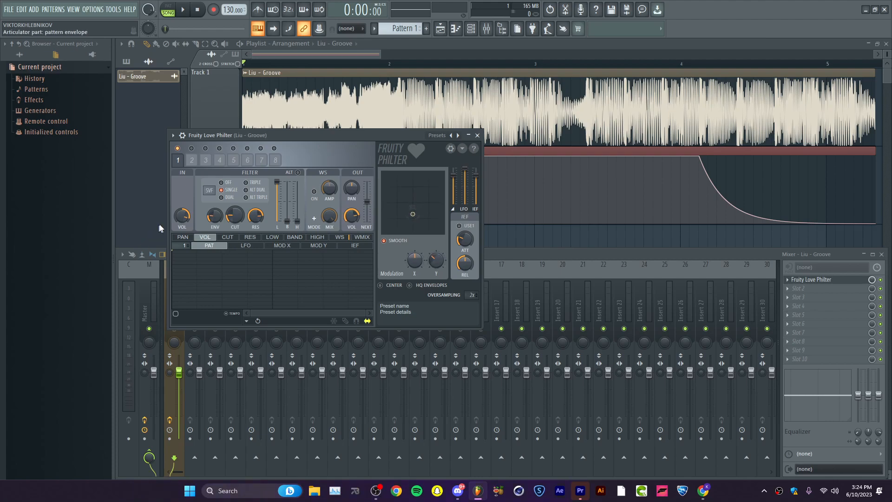
# Create automation clips for Filter 1's cutoff envelope amount, cutoff frequency and resonance, and close Fruity Love Philter and the mixer.
pyautogui.rightClick(213, 217)
pyautogui.click(246, 281)
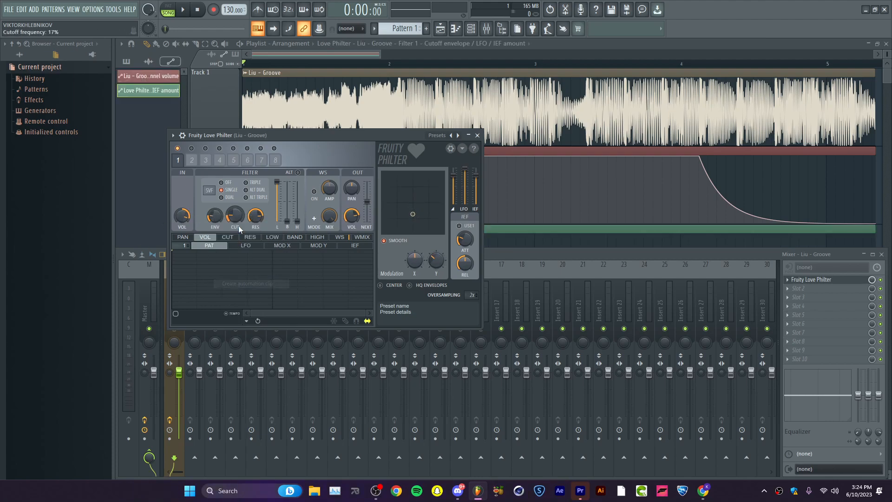
pyautogui.rightClick(229, 221)
pyautogui.click(264, 281)
pyautogui.rightClick(254, 217)
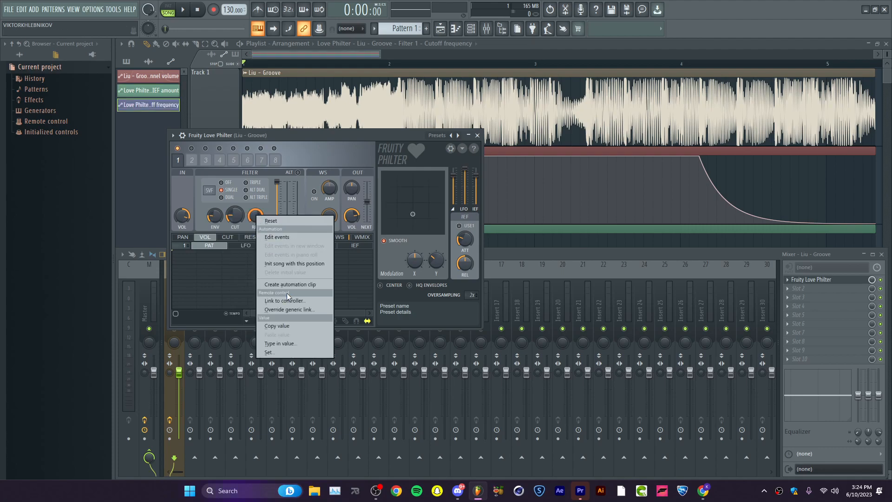
pyautogui.click(283, 284)
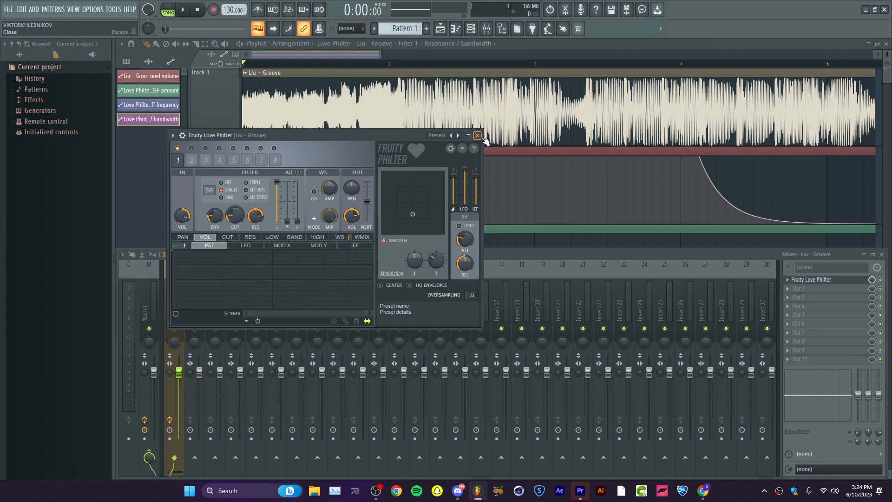
pyautogui.click(477, 136)
pyautogui.click(881, 254)
# Shape a curved rise on the cutoff envelope automation, reaching 100% at about 0:01.95 where the volume fade-in ends.
pyautogui.scroll(-2, 552, 238)
pyautogui.scroll(1, 447, 205)
pyautogui.scroll(-1, 447, 205)
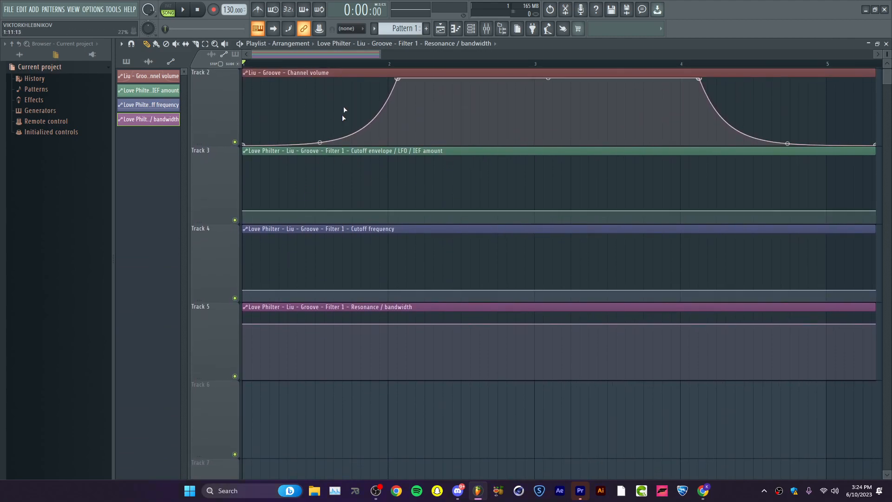
pyautogui.scroll(1, 383, 135)
pyautogui.moveTo(395, 66); pyautogui.dragTo(400, 66)
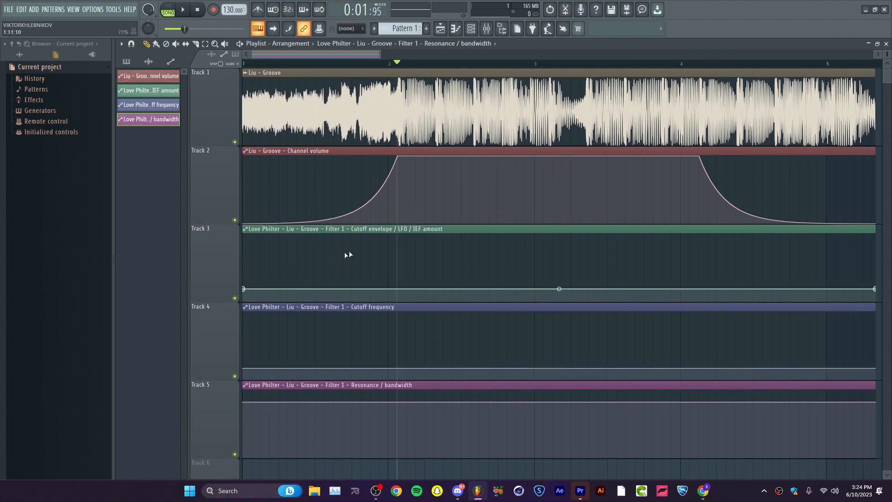
pyautogui.click(397, 237)
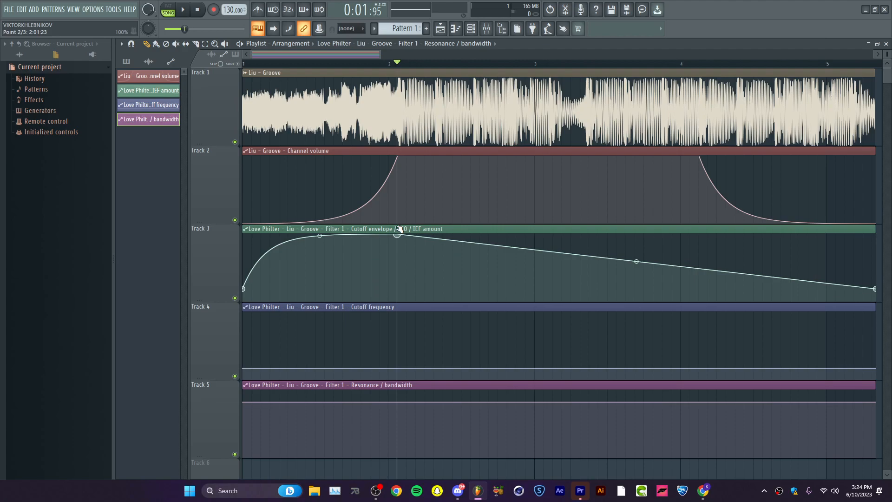
pyautogui.moveTo(321, 234); pyautogui.dragTo(320, 287)
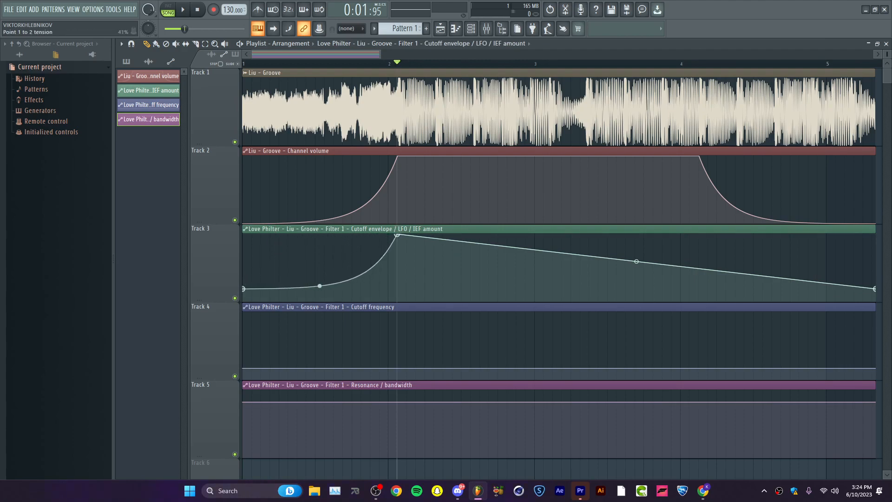
# Hold the cutoff envelope automation at 100% until about 0:05.77, where the volume fade-out starts, and curve its fall like the fade.
pyautogui.click(699, 64)
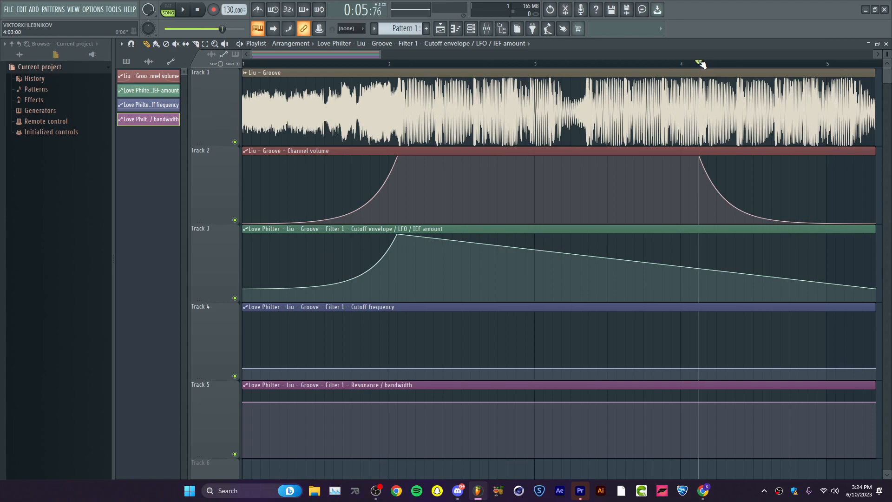
pyautogui.rightClick(700, 237)
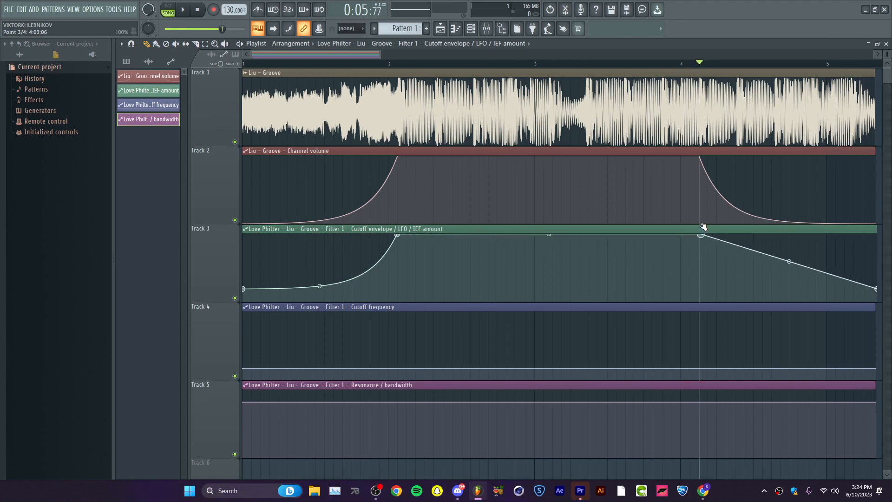
pyautogui.moveTo(788, 262); pyautogui.dragTo(788, 297)
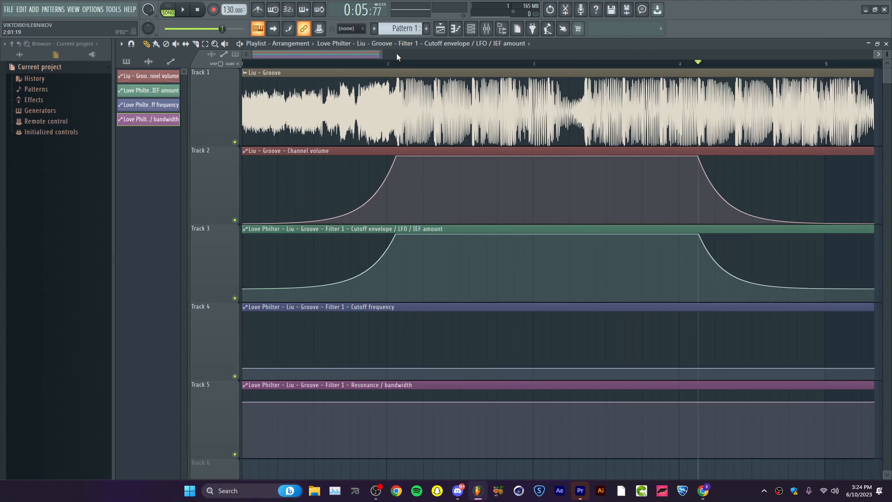
# Shape the cutoff frequency automation as a curved rise to maximum at about 0:01.96, a hold until 0:05.79 and a curved fall.
pyautogui.click(390, 64)
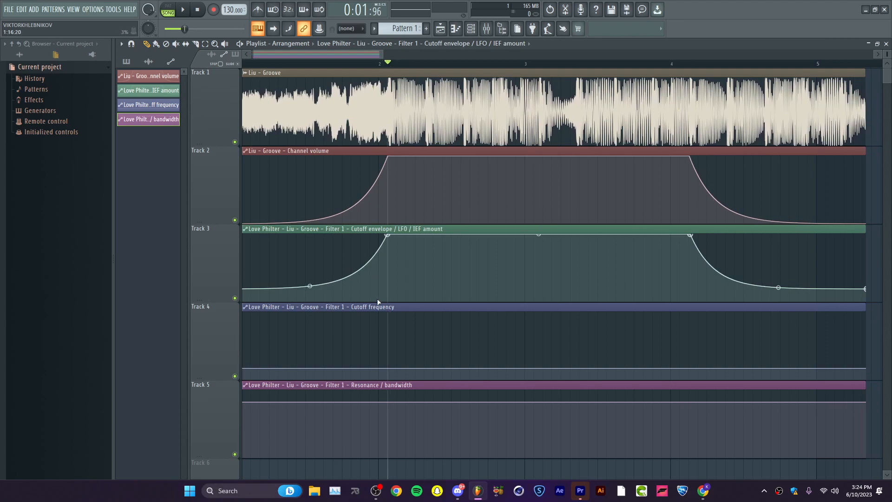
pyautogui.rightClick(387, 313)
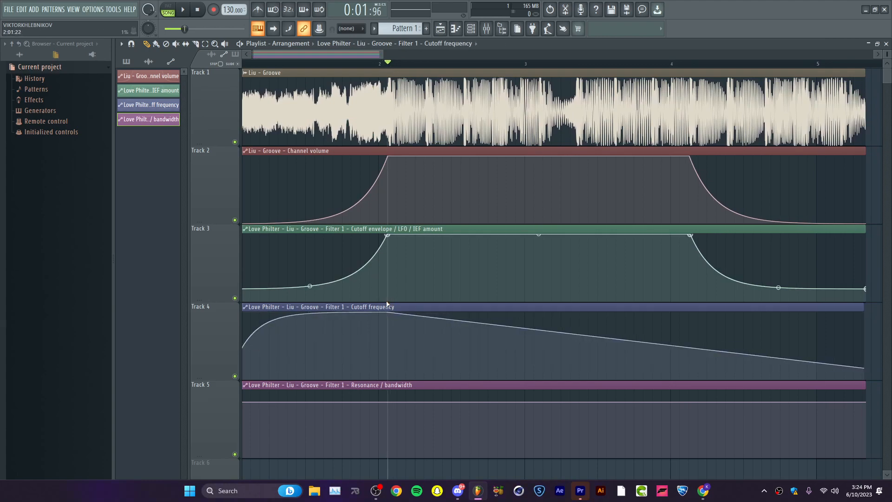
pyautogui.moveTo(309, 313); pyautogui.dragTo(310, 366)
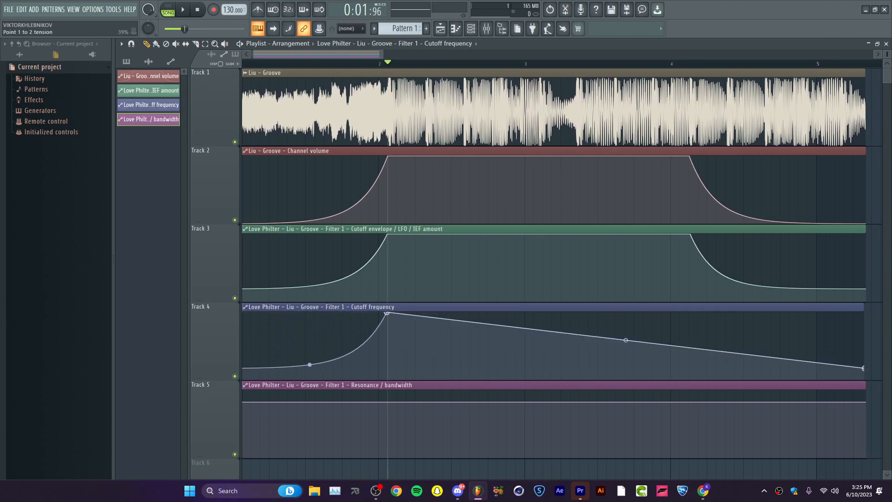
pyautogui.click(692, 63)
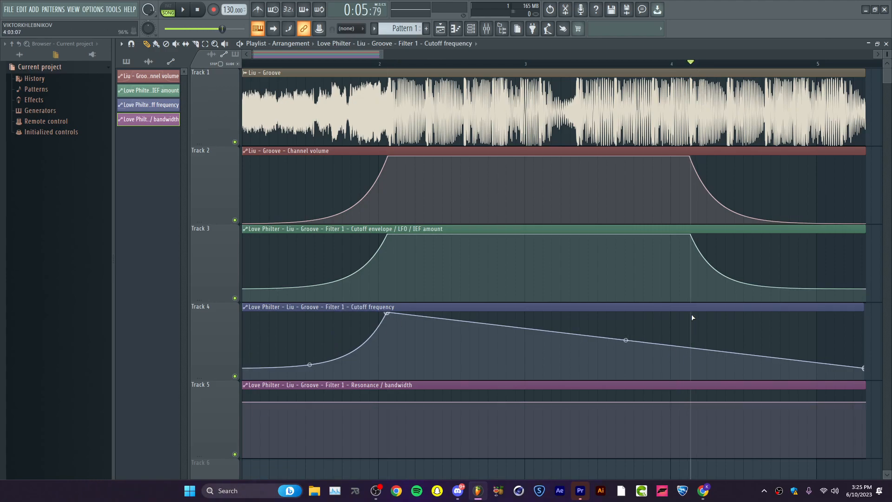
pyautogui.moveTo(692, 315); pyautogui.dragTo(692, 309)
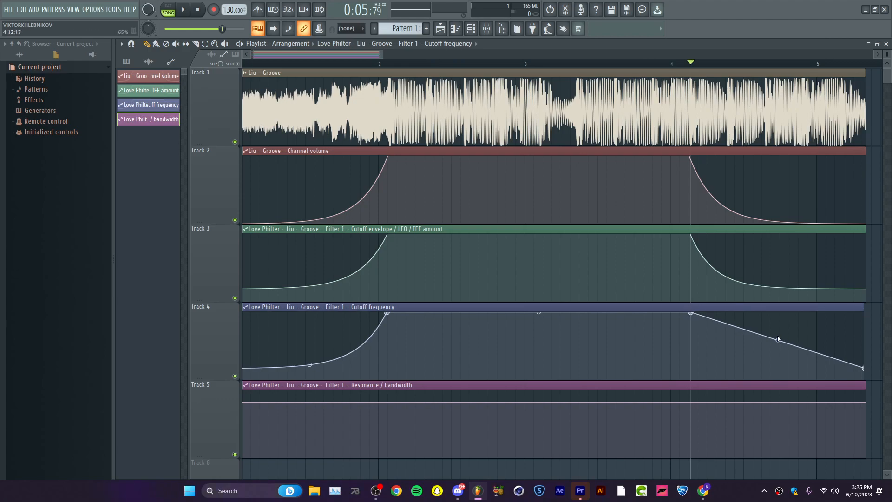
pyautogui.hotkey('ctrl', 'z')
pyautogui.hotkey('ctrl', 'z')
pyautogui.hotkey('ctrl', 'z')
# Shape the resonance automation inversely: a curved drop to minimum at about 0:01.95, a hold until 0:05.77 and a curved rise back.
pyautogui.click(308, 63)
pyautogui.moveTo(308, 64); pyautogui.dragTo(223, 366)
pyautogui.moveTo(363, 64); pyautogui.dragTo(400, 68)
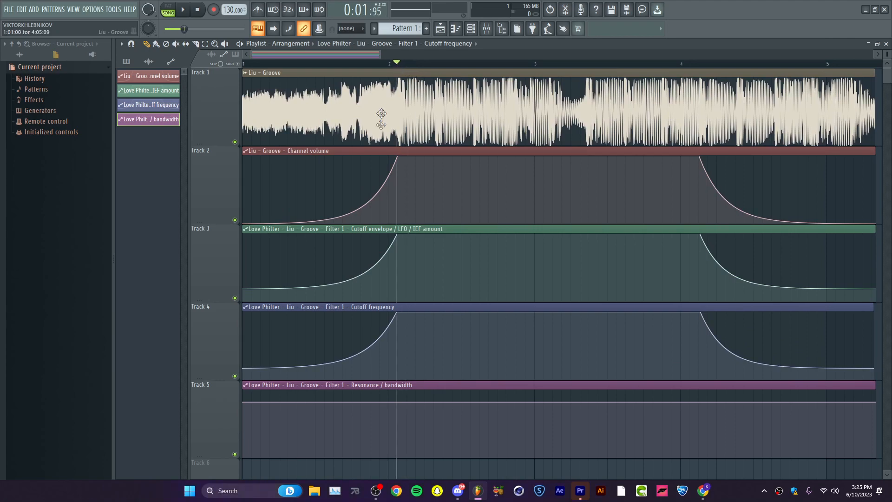
pyautogui.moveTo(397, 450); pyautogui.dragTo(400, 468)
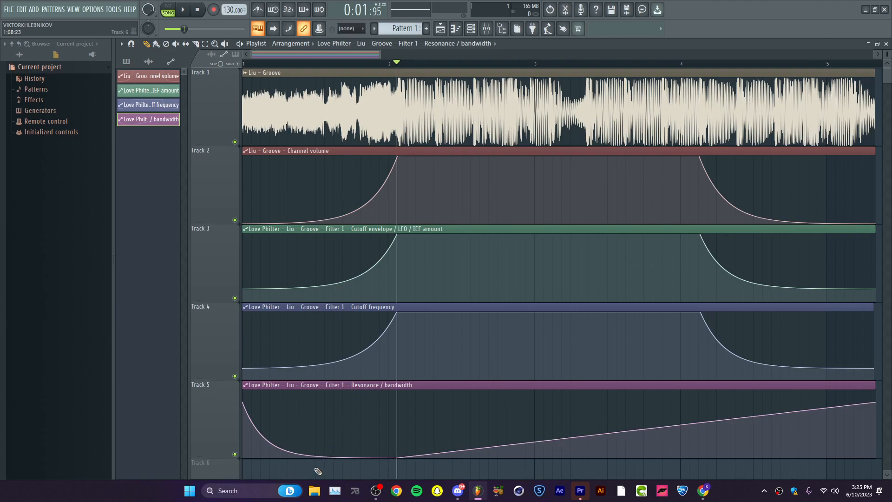
pyautogui.moveTo(319, 455); pyautogui.dragTo(378, 353)
pyautogui.moveTo(649, 65); pyautogui.dragTo(700, 64)
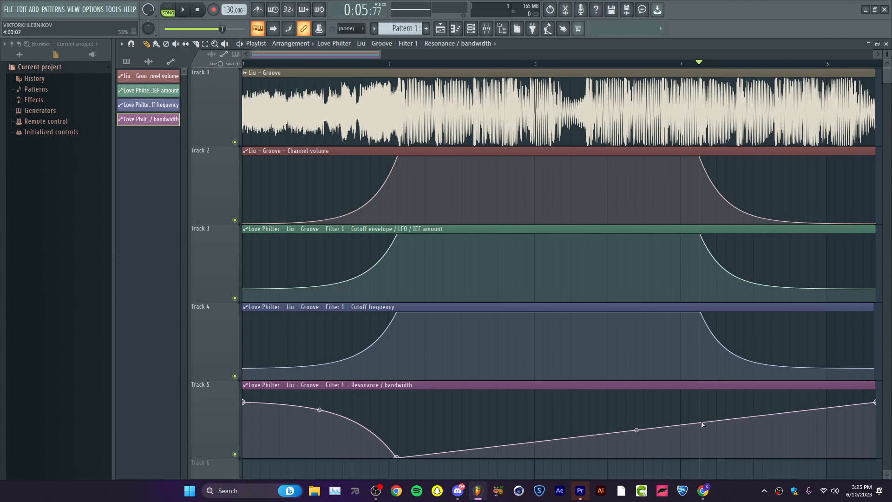
pyautogui.click(699, 456)
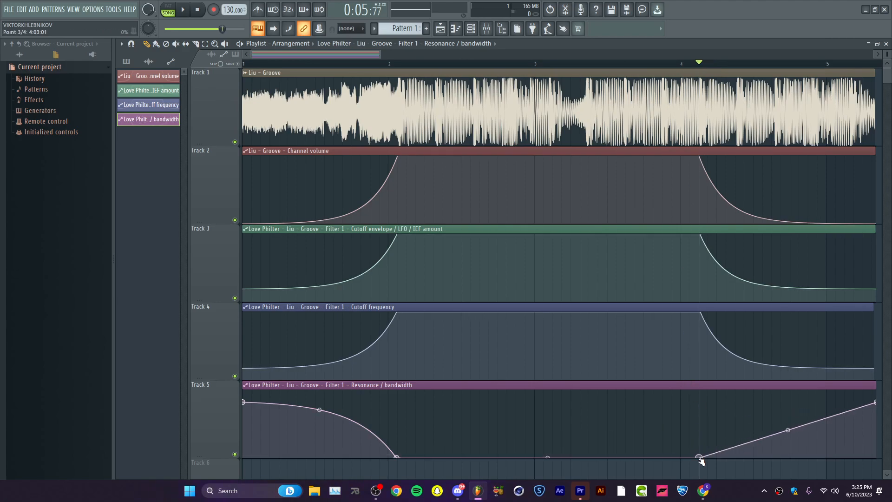
pyautogui.moveTo(787, 430); pyautogui.dragTo(787, 404)
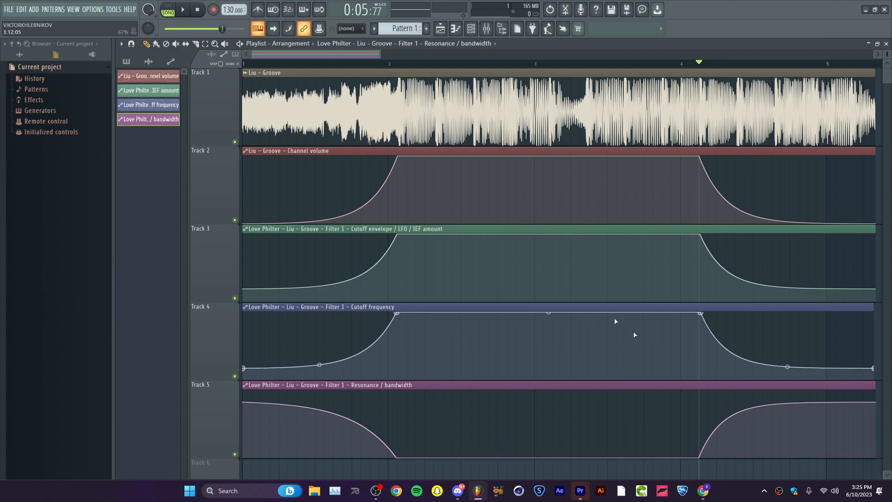
# Play back the arrangement to hear the three filter automations together with the volume fades.
pyautogui.click(386, 64)
pyautogui.press('space')
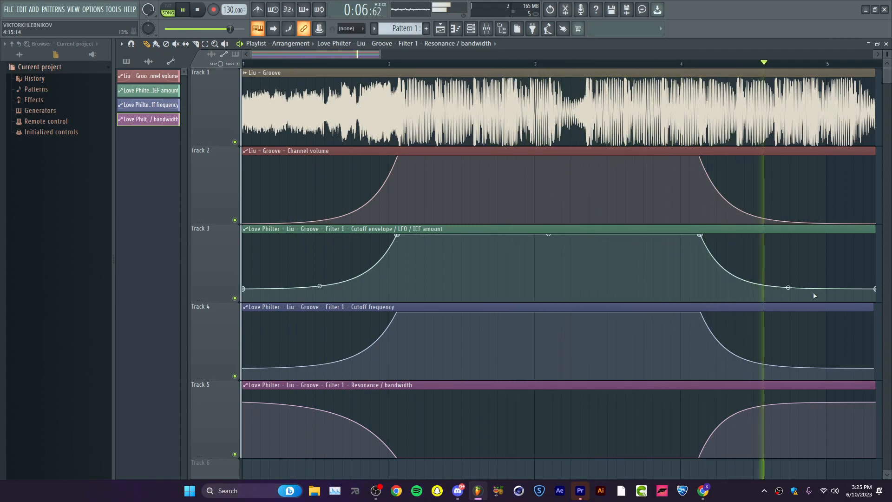
pyautogui.press('space')
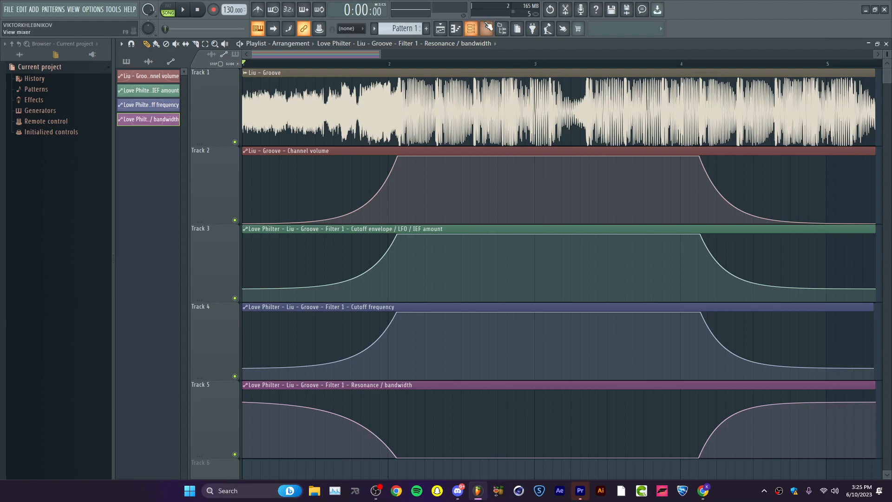
# Reduce the room size and wet level of Fruity Reeverb 2 on the Master track, close it and audition the result.
pyautogui.press('F9')
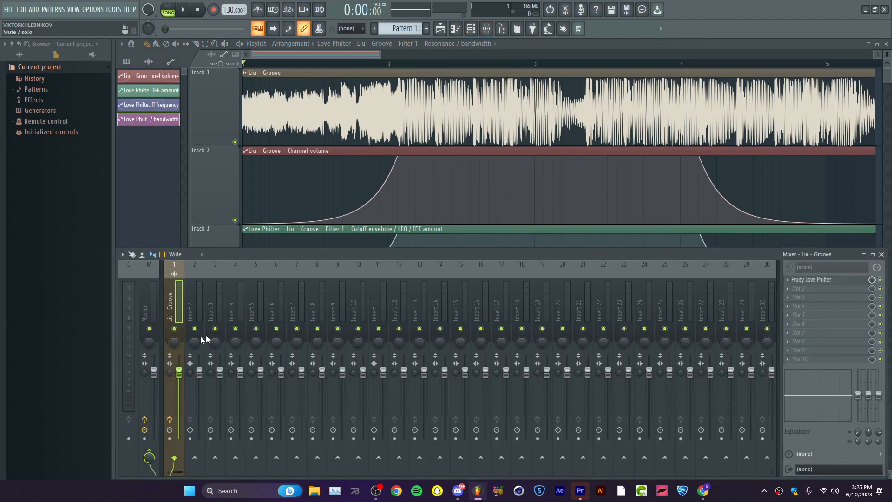
pyautogui.click(151, 304)
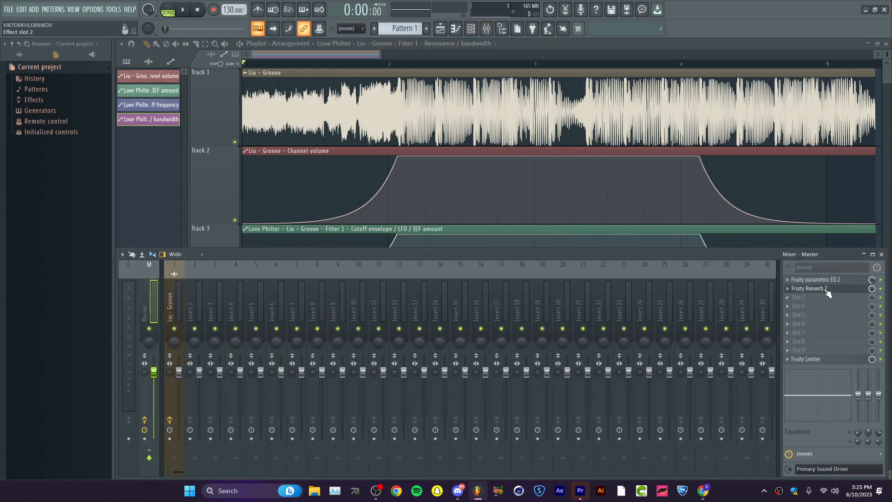
pyautogui.click(810, 288)
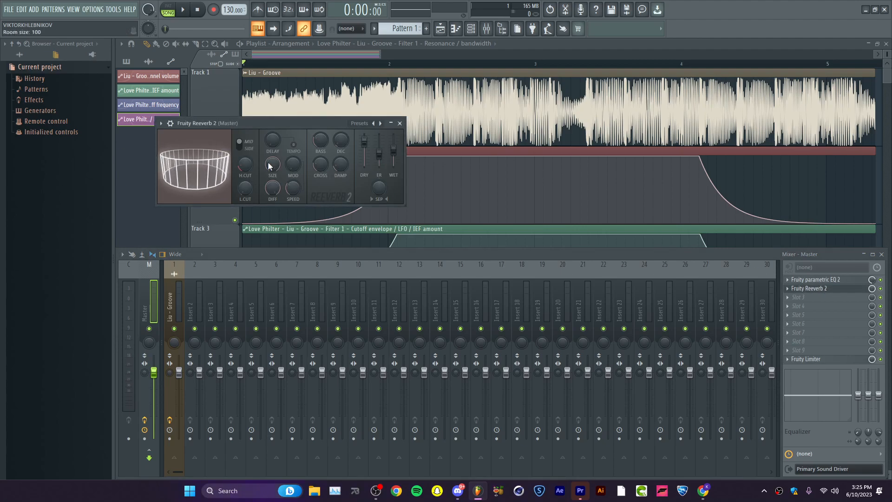
pyautogui.moveTo(270, 165); pyautogui.dragTo(269, 186)
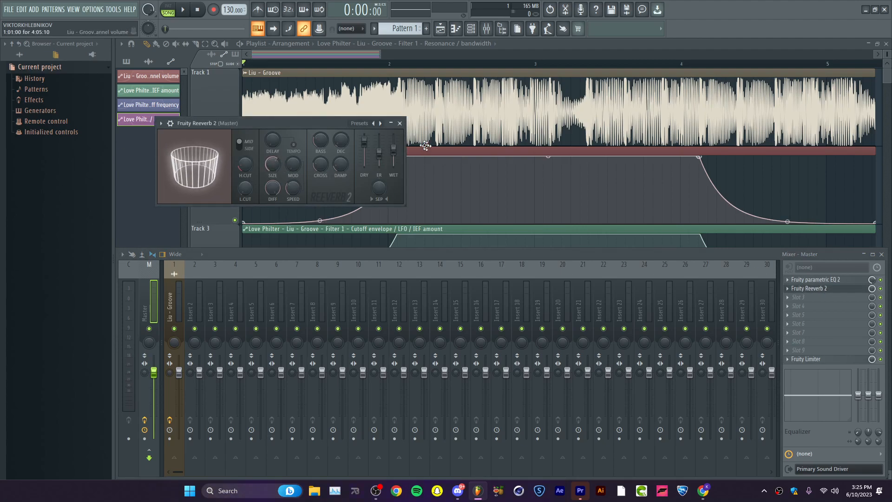
pyautogui.moveTo(394, 148); pyautogui.dragTo(393, 152)
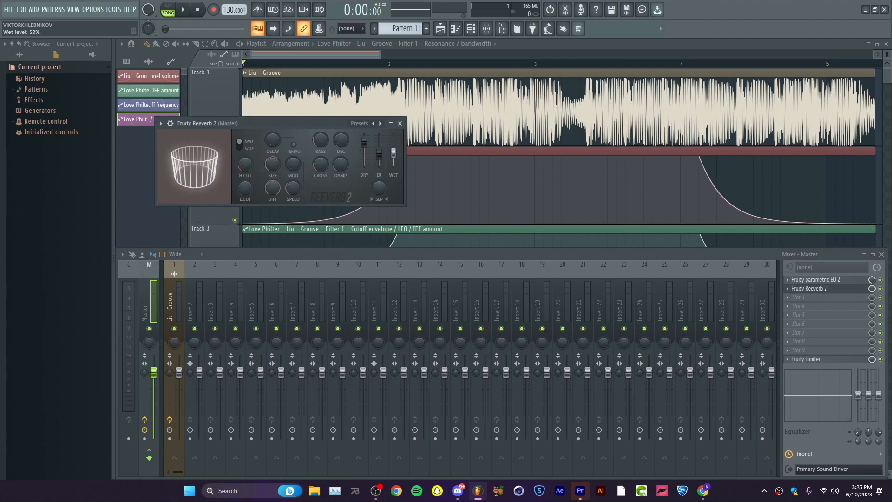
pyautogui.click(400, 123)
pyautogui.click(411, 64)
pyautogui.press('space')
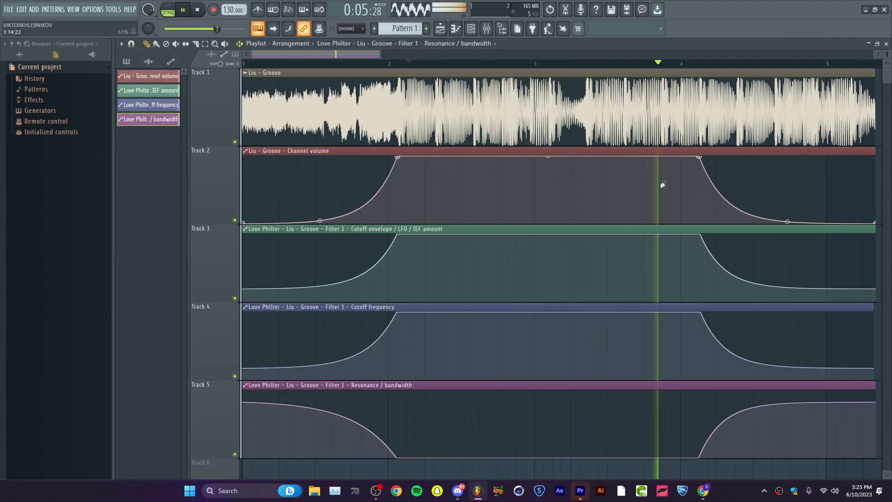
pyautogui.press('space')
# Examine Fruity Love Philter on the Liu - Groove mixer track, including the options of its mix level and mute controls.
pyautogui.press('F9')
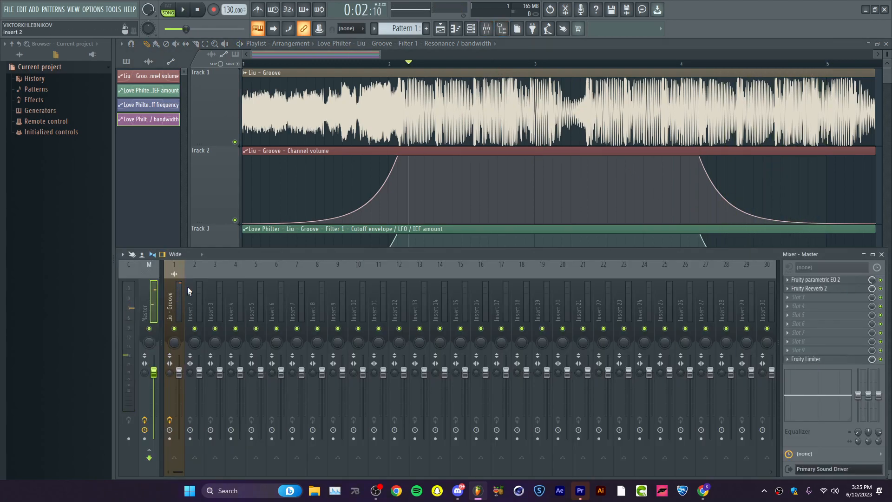
pyautogui.click(171, 302)
pyautogui.click(818, 280)
pyautogui.click(820, 280)
pyautogui.click(822, 280)
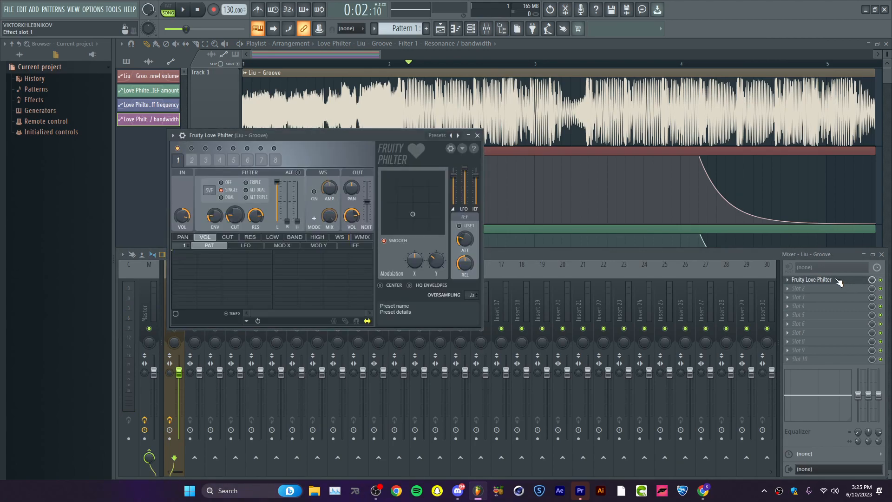
pyautogui.click(836, 281)
pyautogui.click(834, 281)
pyautogui.click(831, 281)
pyautogui.click(829, 280)
pyautogui.click(825, 280)
pyautogui.rightClick(874, 280)
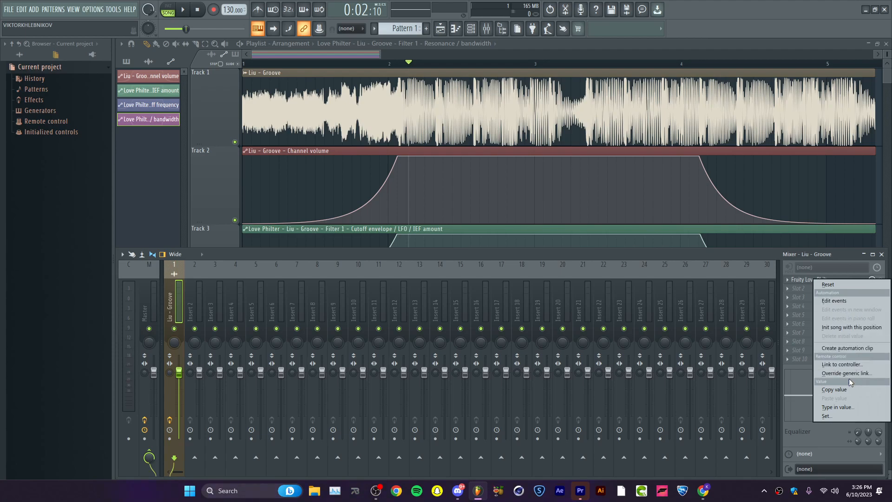
pyautogui.click(807, 280)
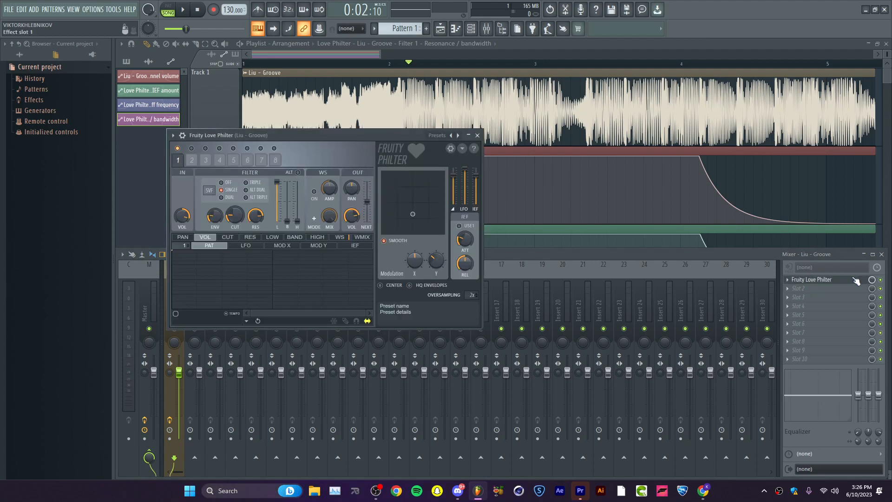
pyautogui.rightClick(880, 281)
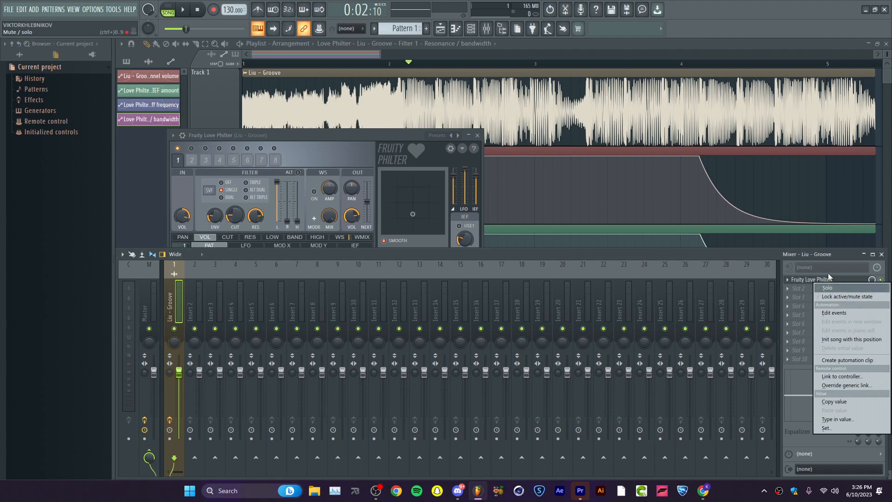
pyautogui.click(868, 274)
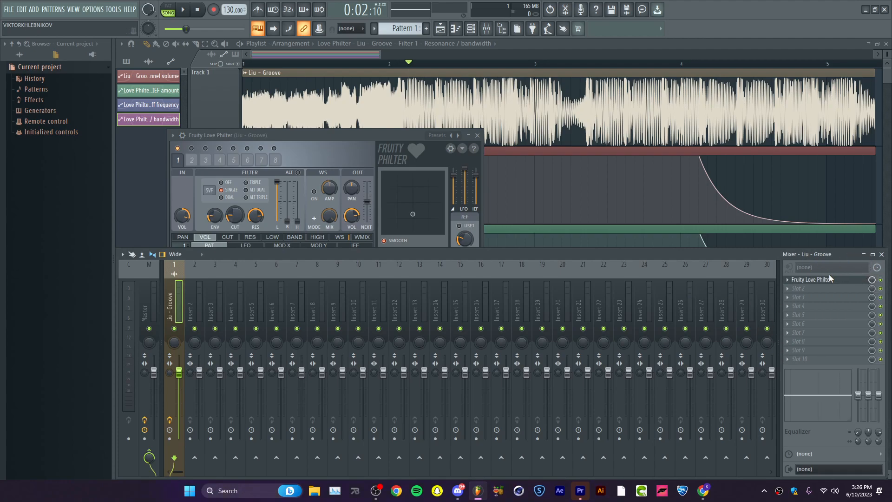
# Select the Master mixer track, close the mixer and plugin windows, and play back the arrangement through the fade-out.
pyautogui.click(144, 315)
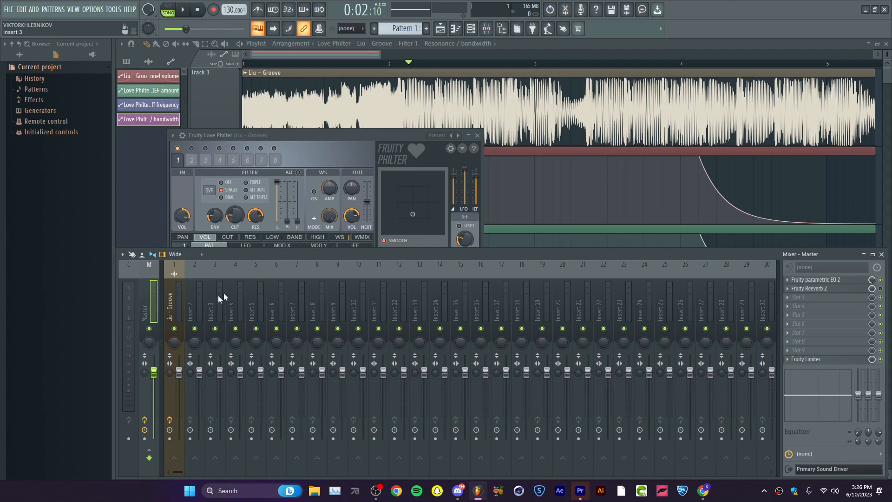
pyautogui.press('F12')
pyautogui.press('space')
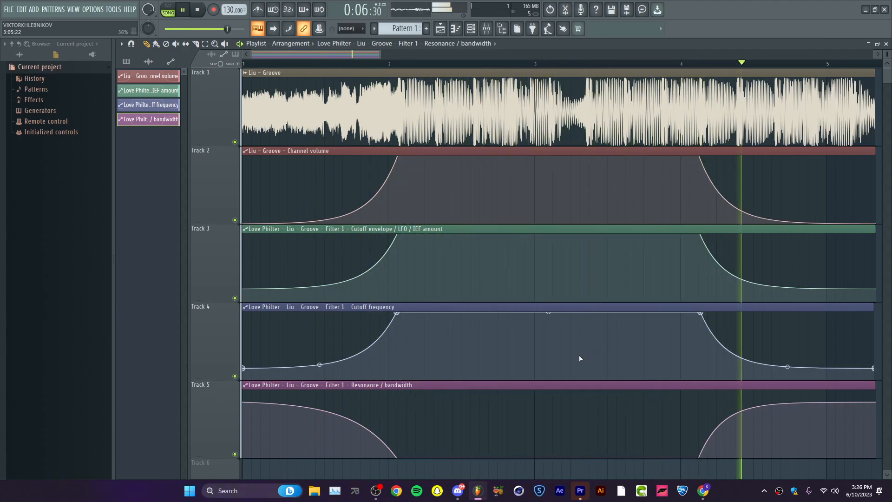
pyautogui.press('space')
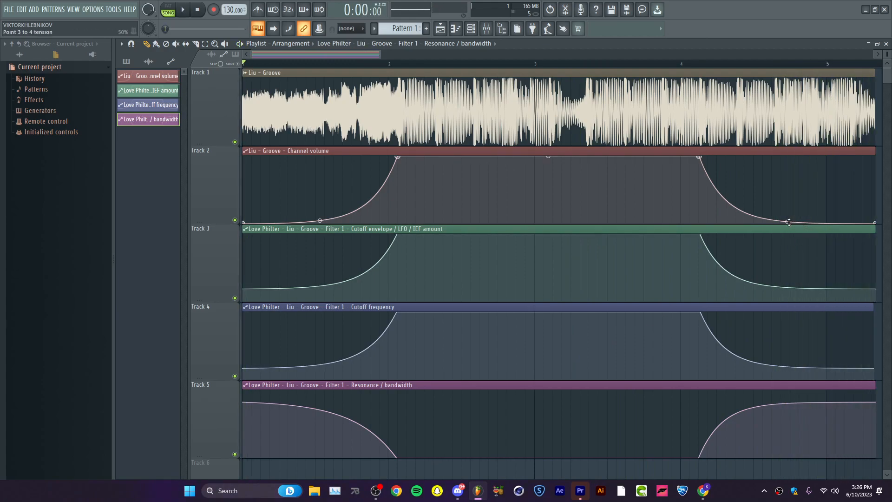
# Make the curve of the Liu - Groove channel volume fade-out slightly gentler and listen to the result.
pyautogui.moveTo(787, 221); pyautogui.dragTo(787, 219)
pyautogui.press('space')
pyautogui.press('space')
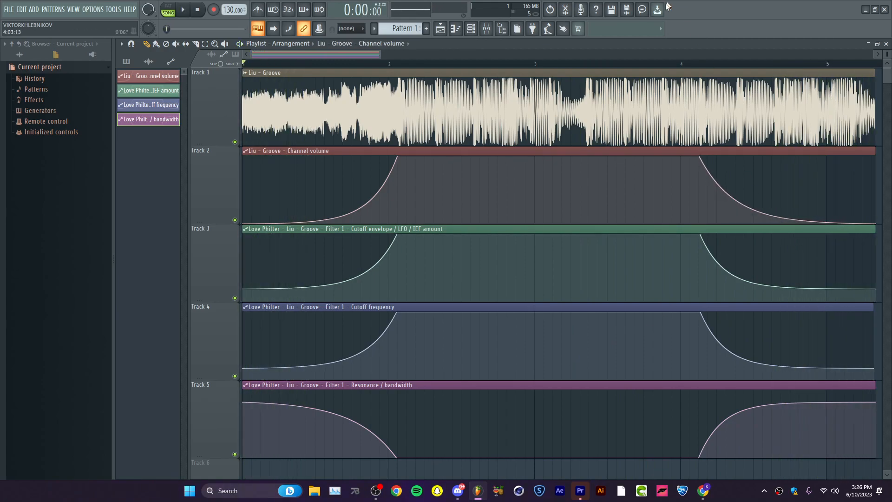
pyautogui.click(692, 67)
pyautogui.press('space')
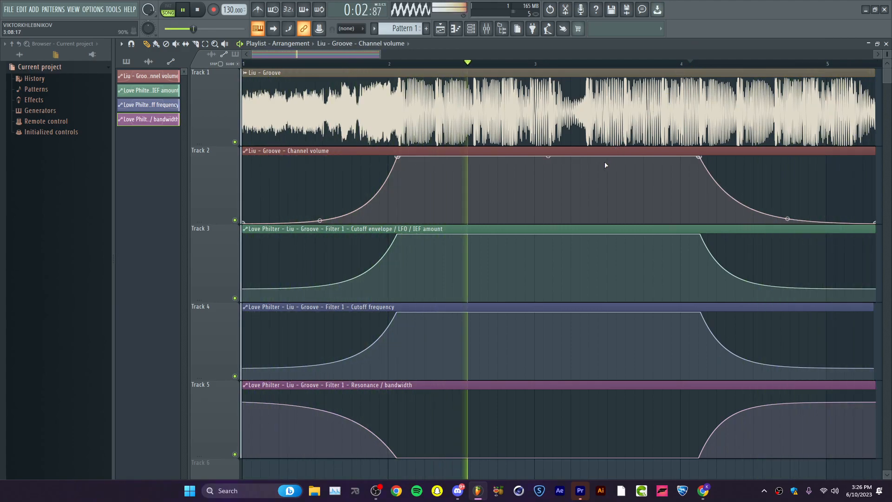
pyautogui.press('space')
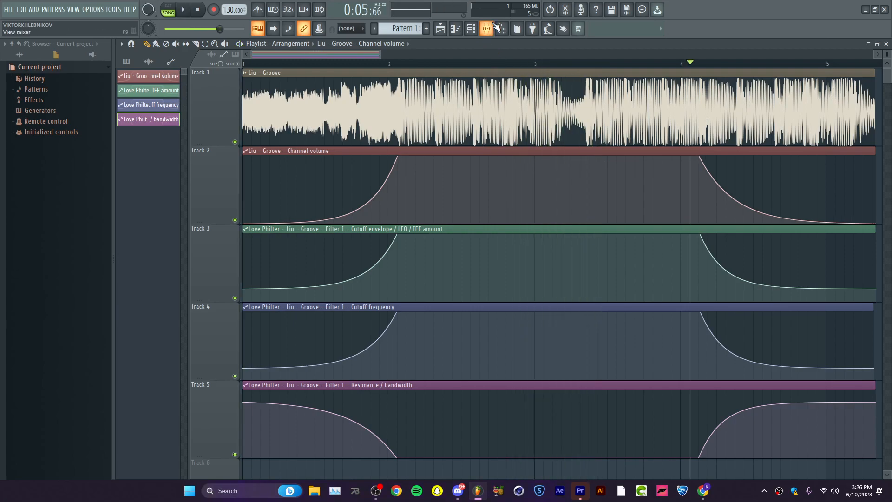
# Set the wet level of Fruity Reeverb 2 on the Master track to 58%, close the plugin and audition the fade-out.
pyautogui.click(486, 29)
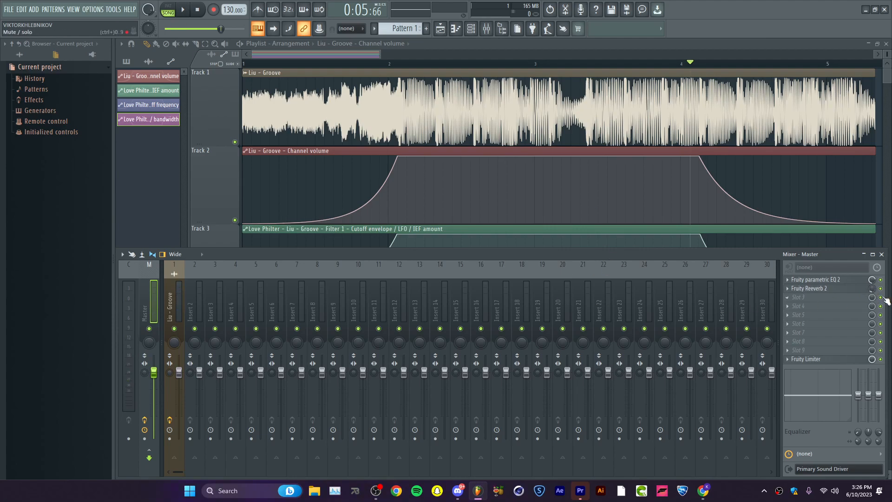
pyautogui.click(811, 288)
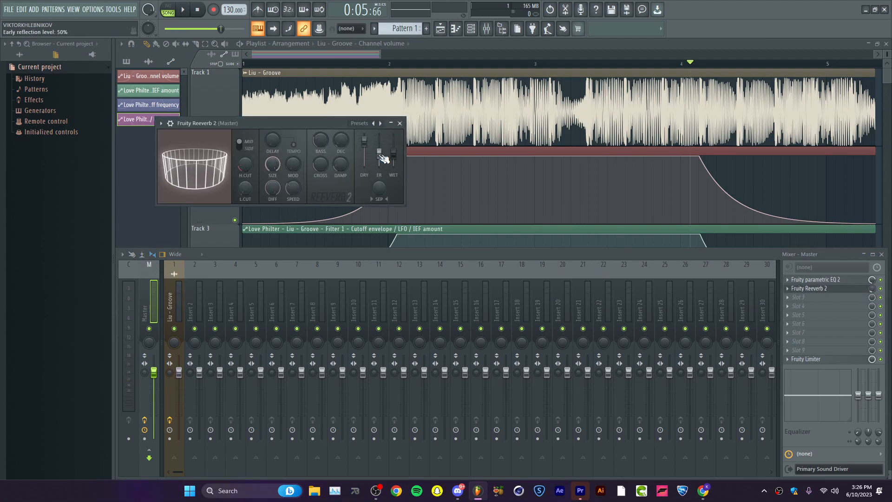
pyautogui.moveTo(393, 153); pyautogui.dragTo(393, 151)
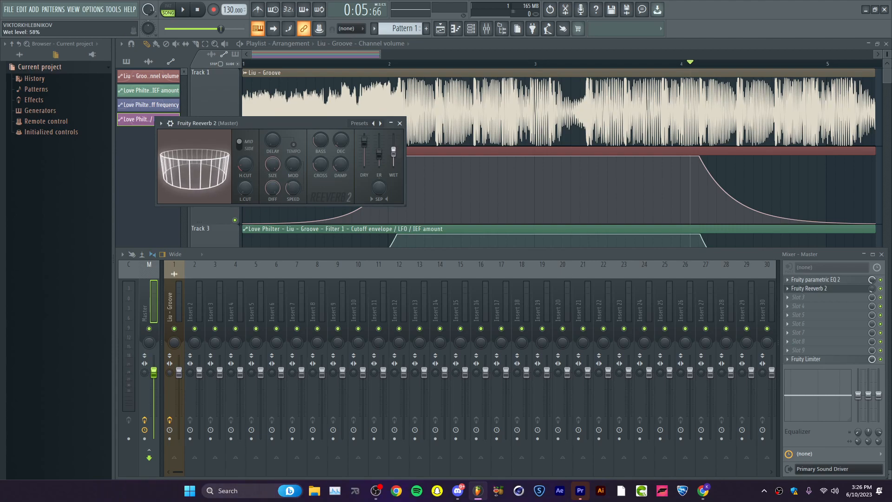
pyautogui.click(399, 124)
pyautogui.press('space')
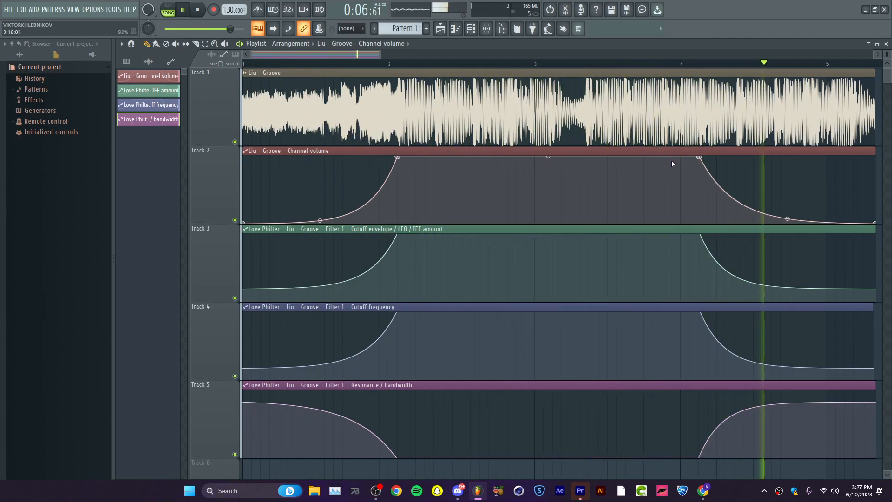
# Render the full song to the Downloads folder as a 16Bit int stereo WAV file named neziak.wav.
pyautogui.click(626, 9)
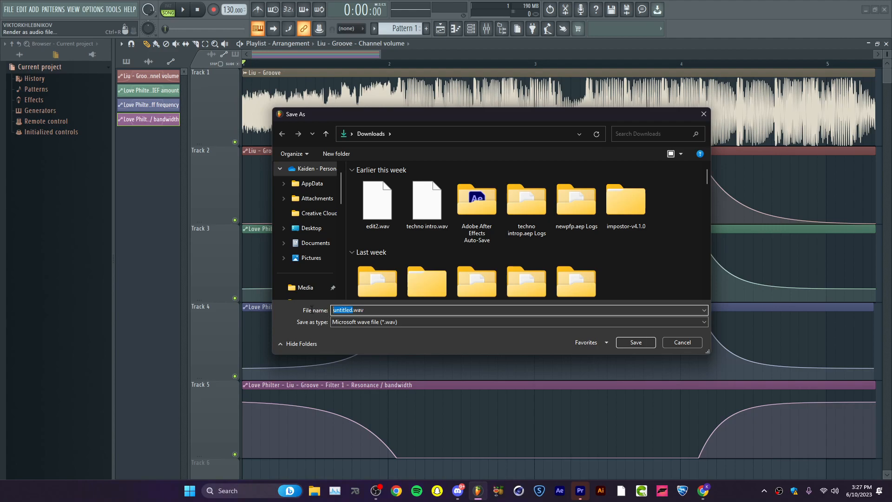
pyautogui.write('ziak')
pyautogui.click(635, 342)
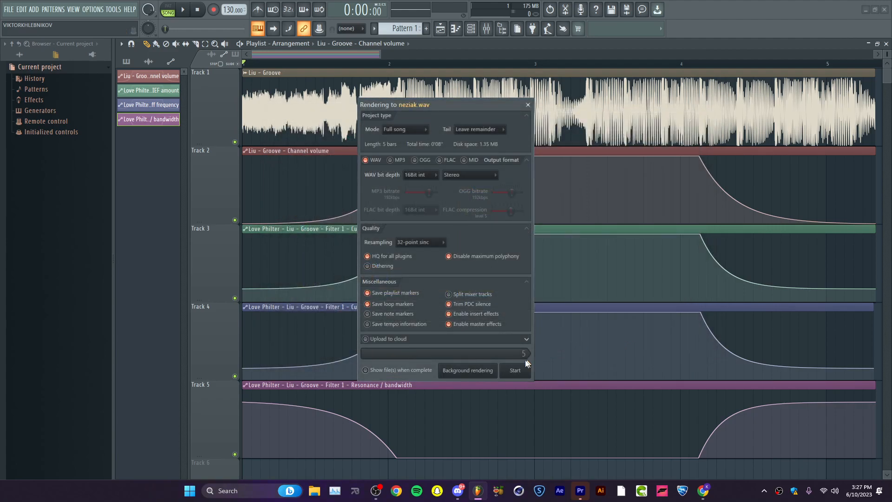
pyautogui.moveTo(422, 106); pyautogui.dragTo(454, 112)
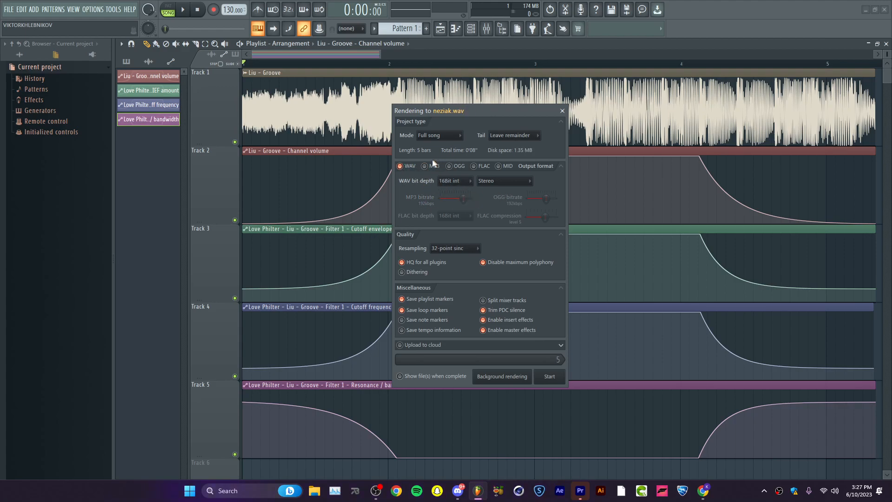
pyautogui.click(550, 377)
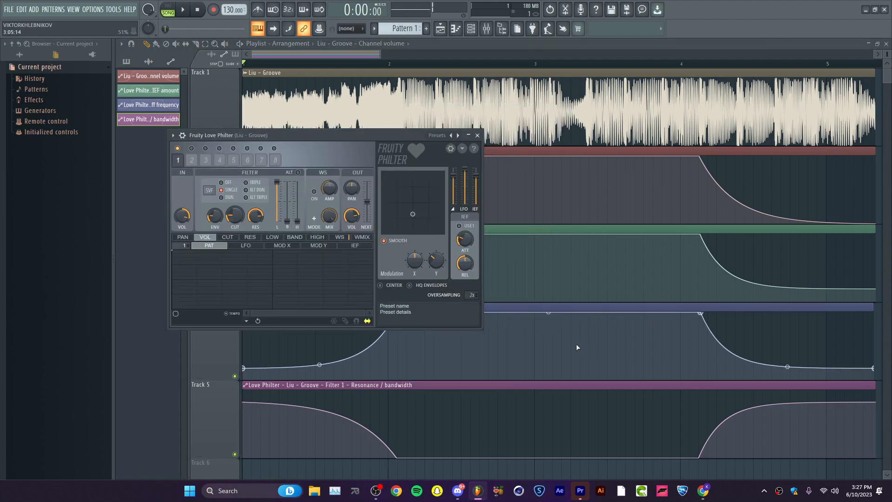
# Close the Fruity Love Philter window and exit the program.
pyautogui.click(477, 135)
pyautogui.click(885, 9)
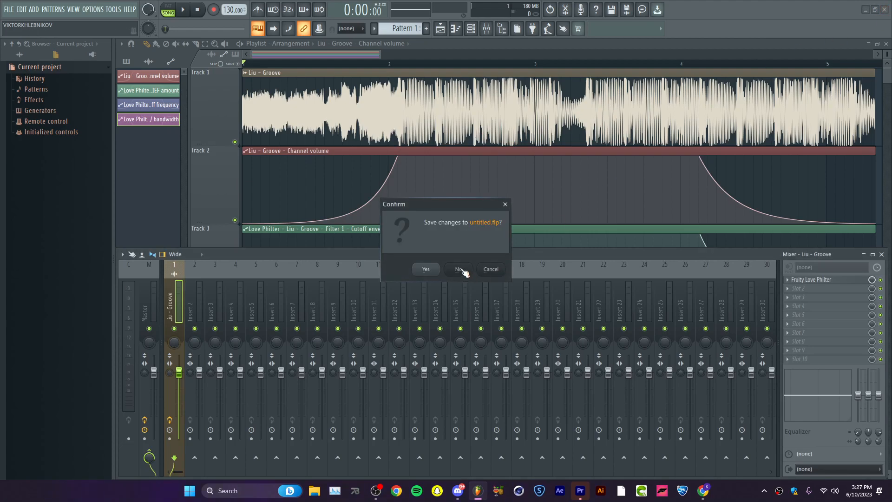